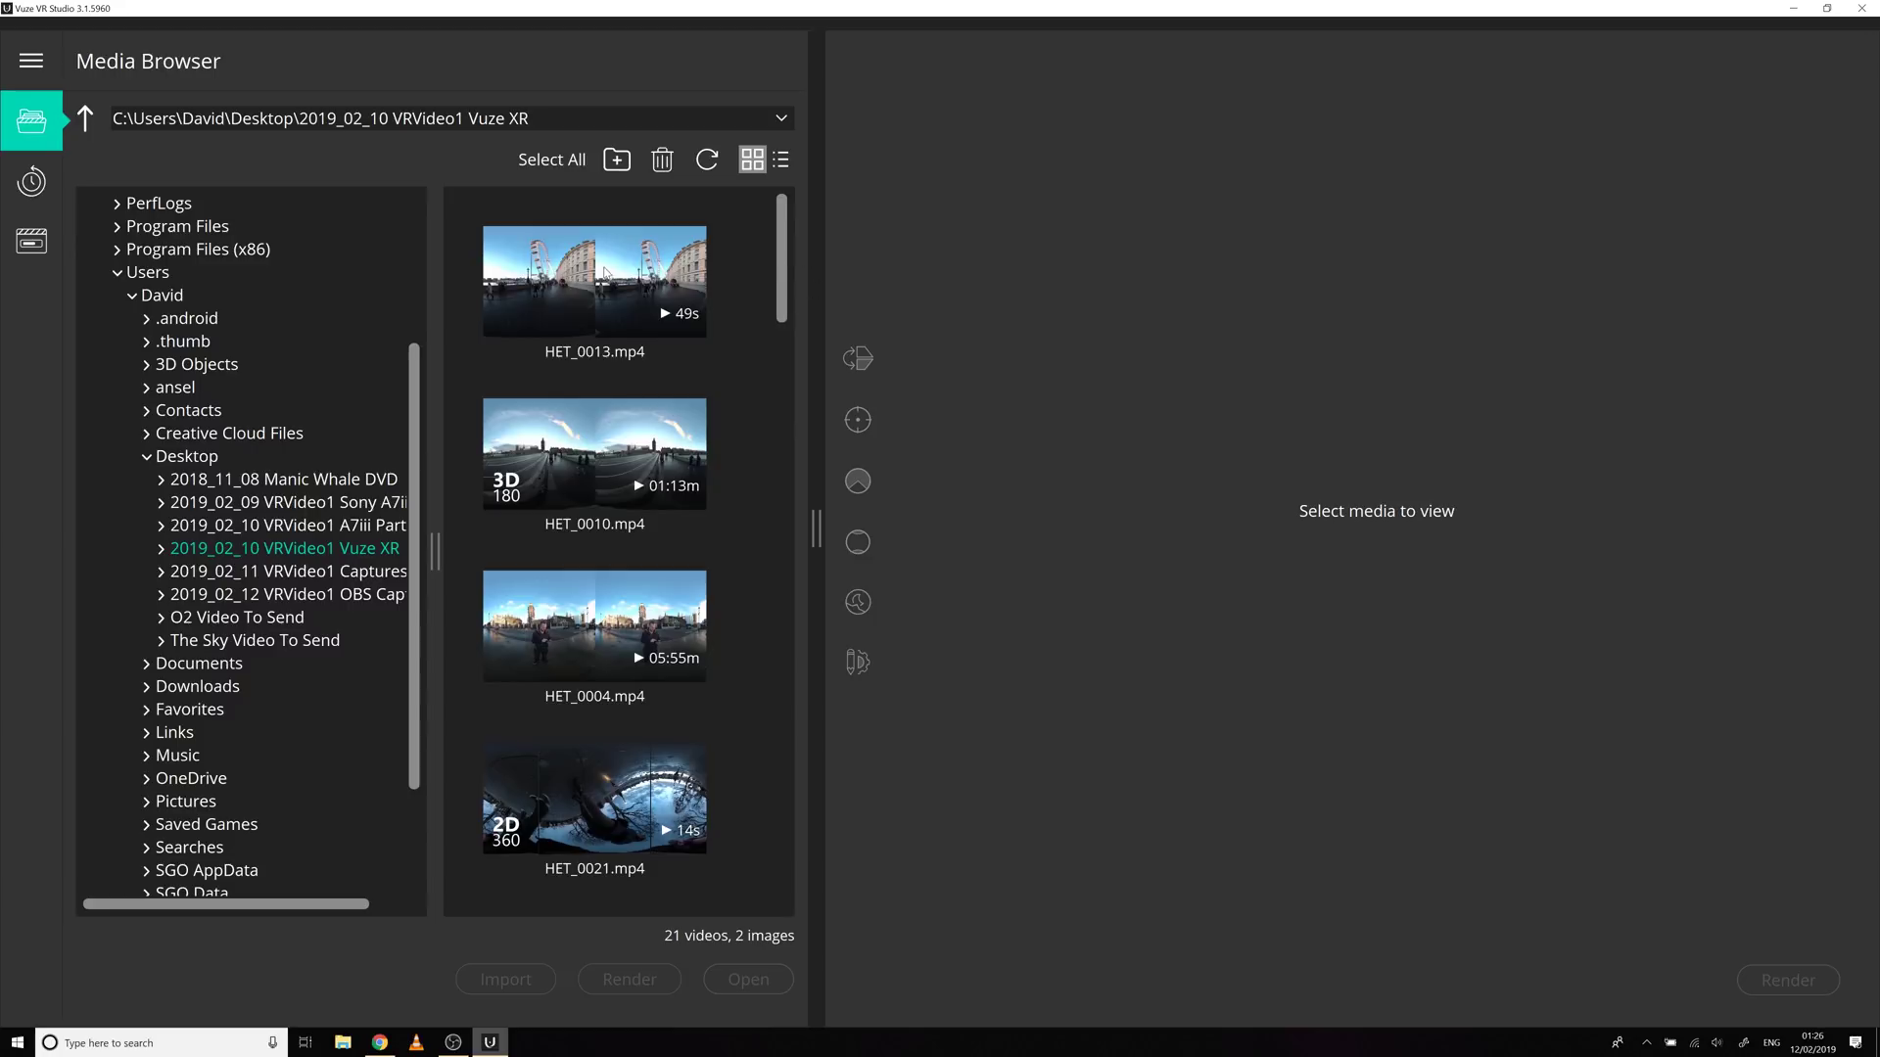
Step: Preview clip HET_0013, then switch the preview to clip HET_0009
{"action": "left_click", "coordinate": [596, 266]}
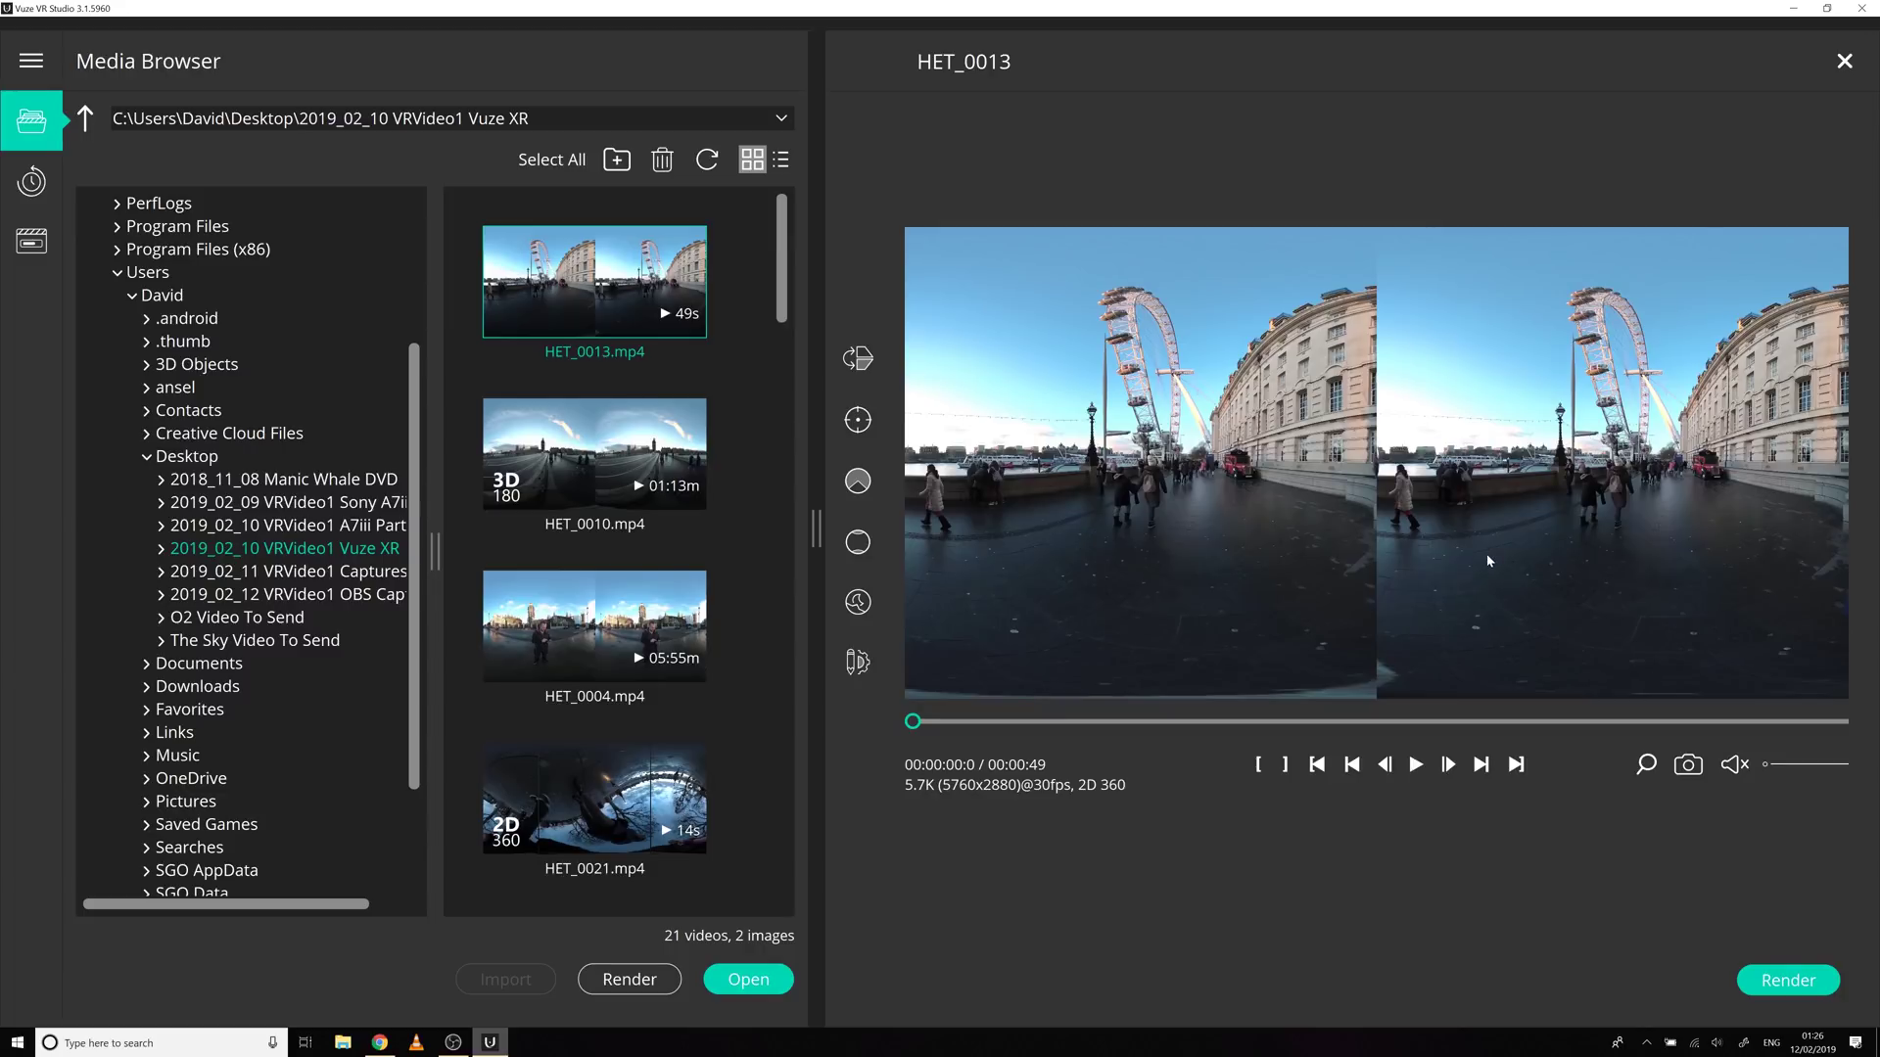
{"action": "left_click_drag", "start_coordinate": [783, 242], "coordinate": [774, 579]}
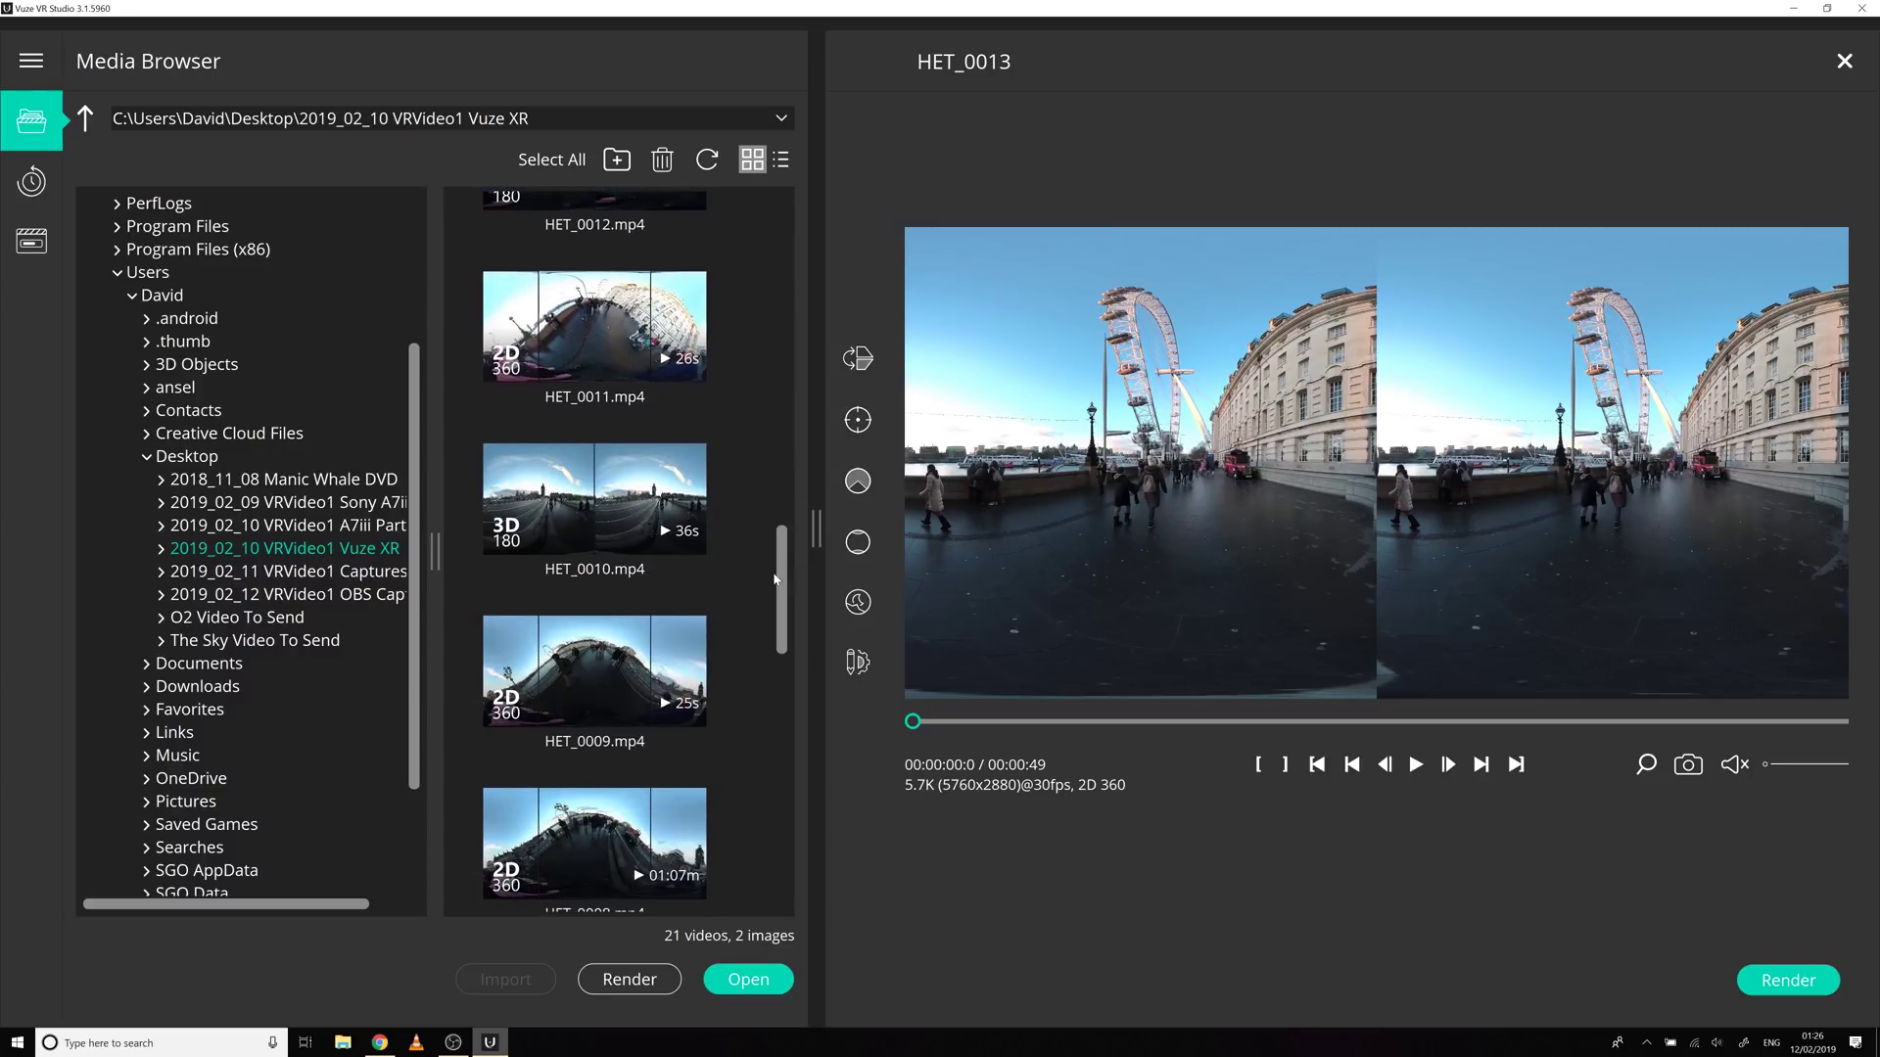
{"action": "left_click", "coordinate": [595, 657]}
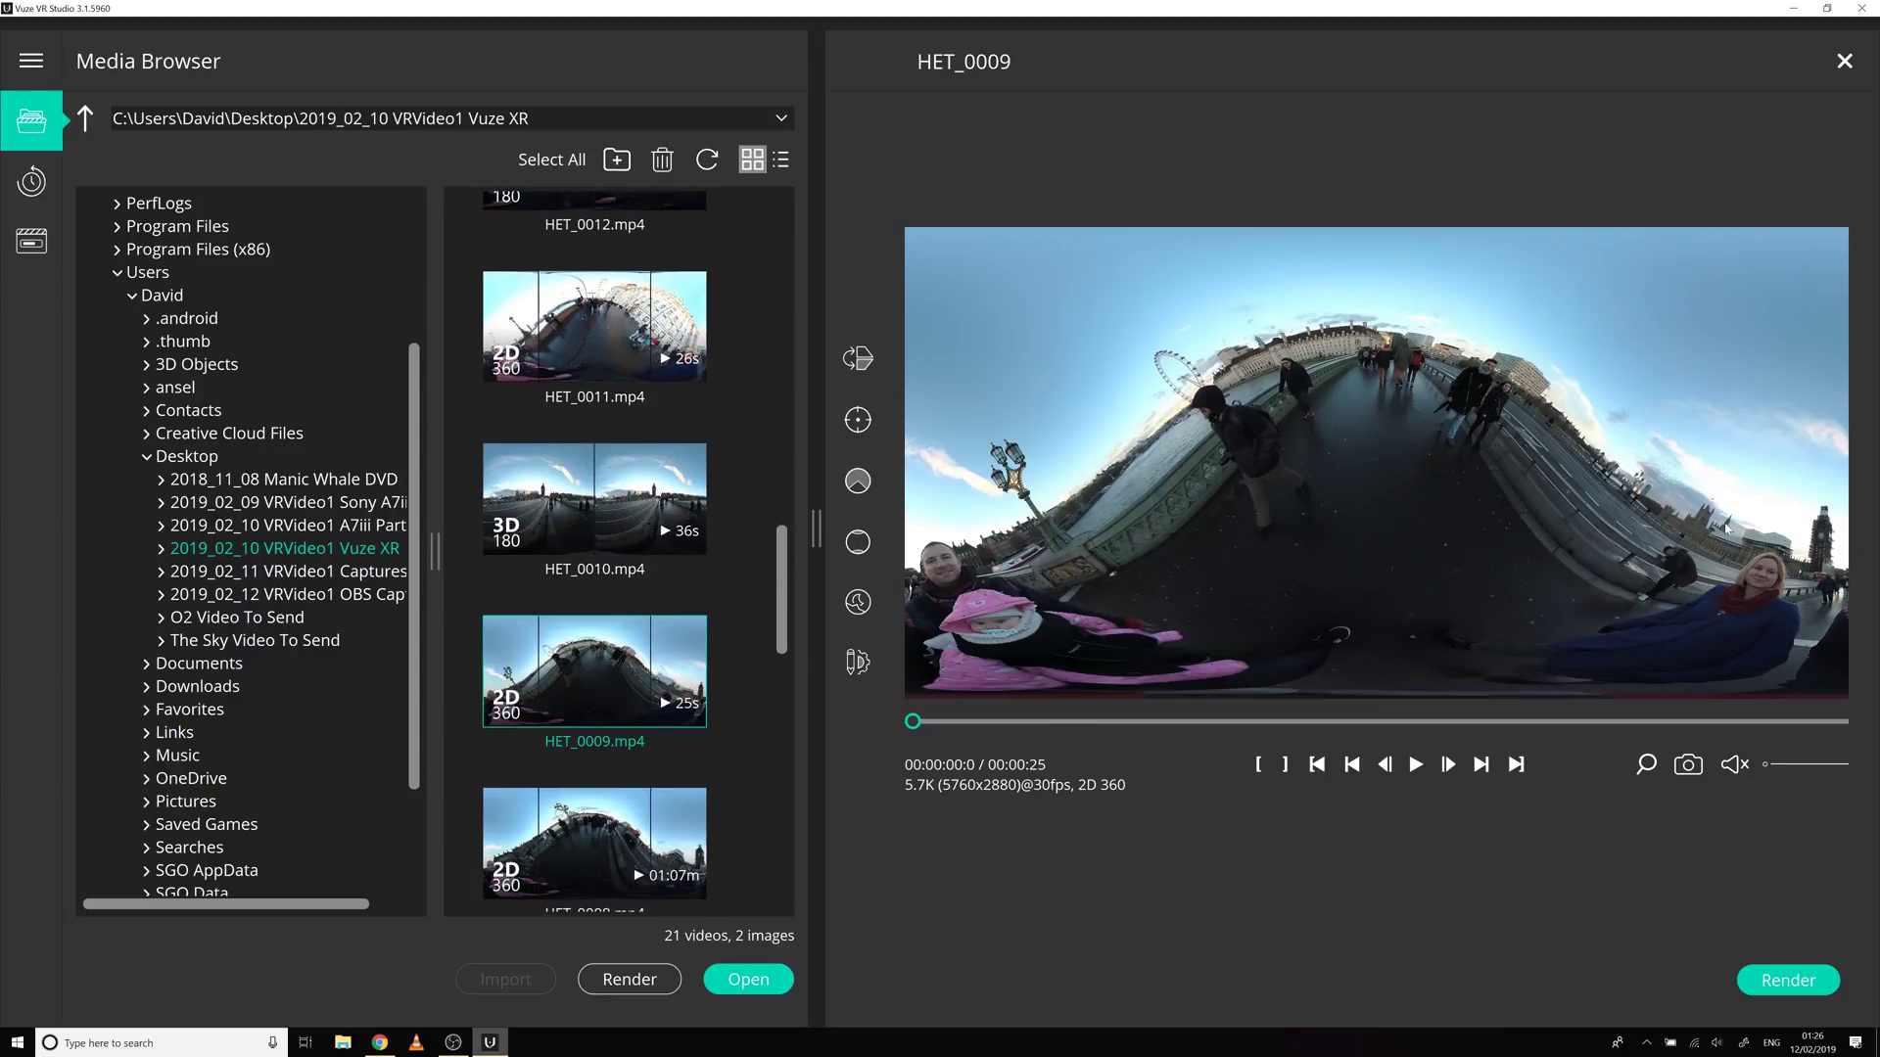
Step: Look over the stabilization options under Advanced Tools without changing them
{"action": "left_click", "coordinate": [857, 661]}
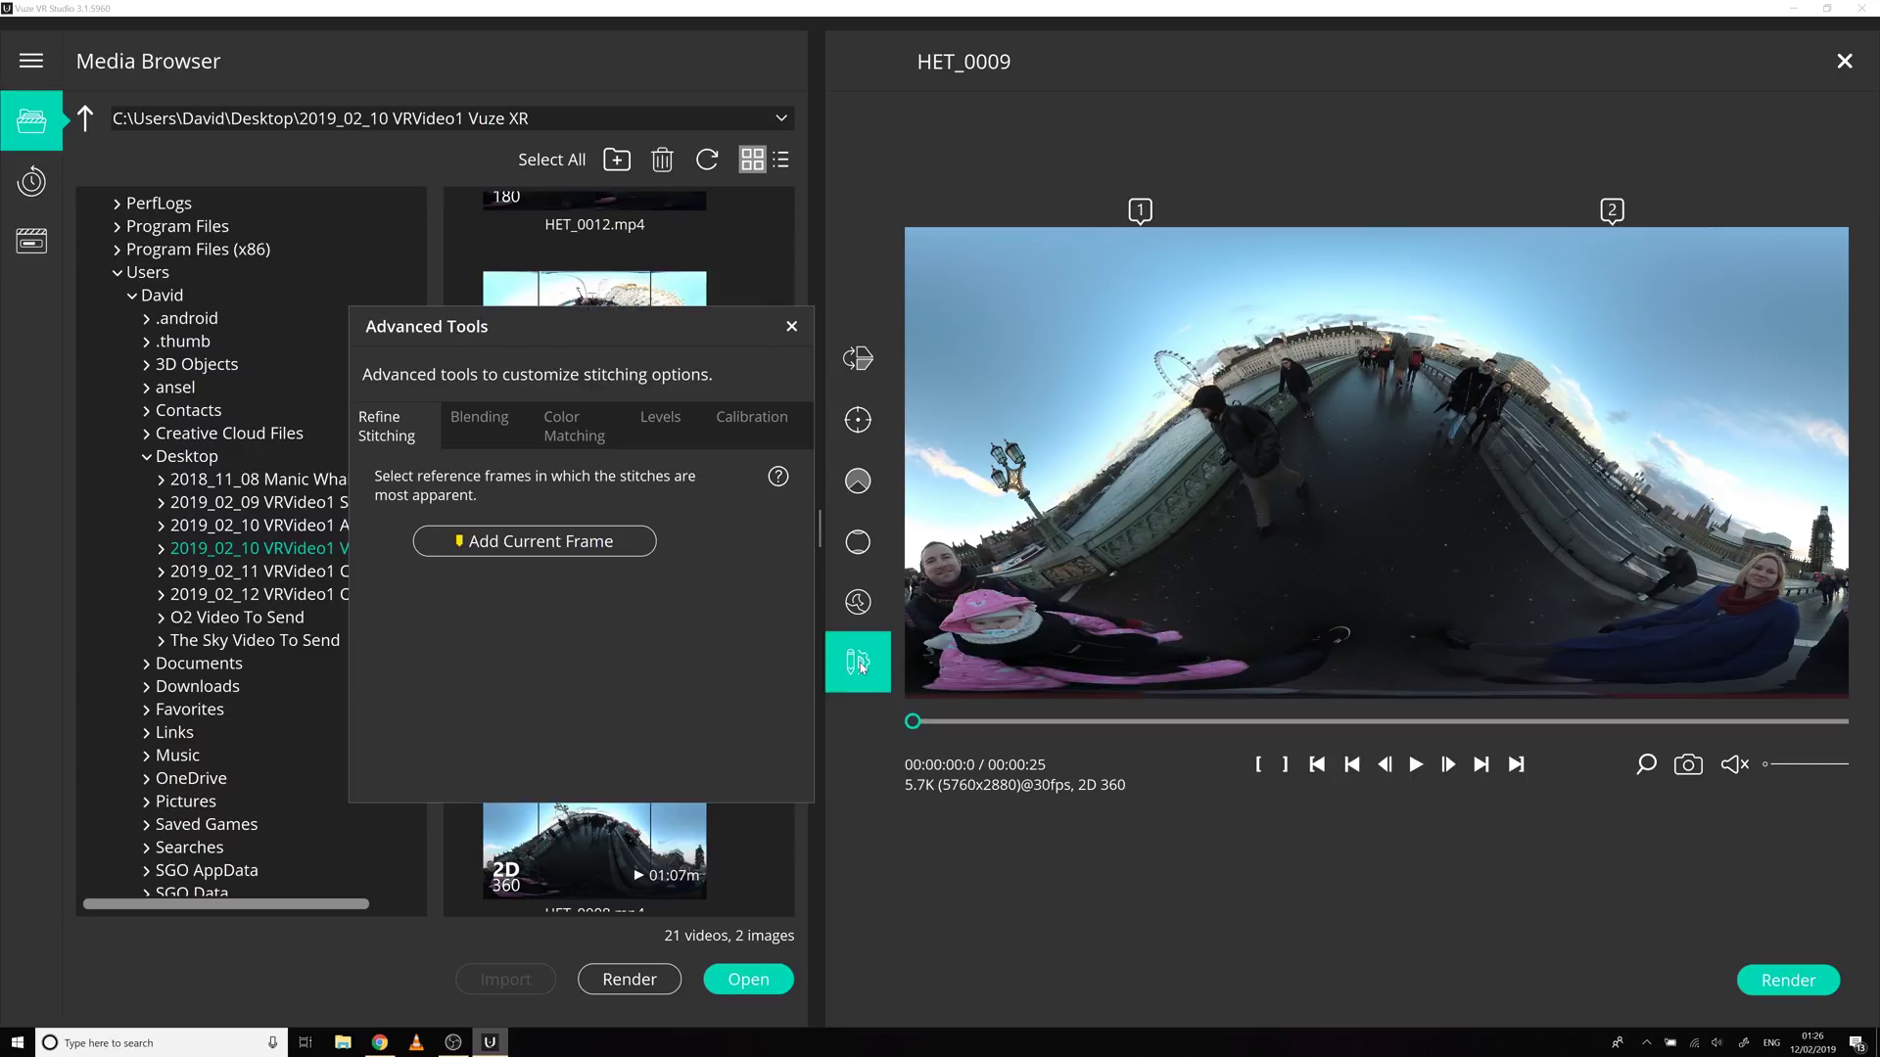
{"action": "left_click", "coordinate": [858, 603]}
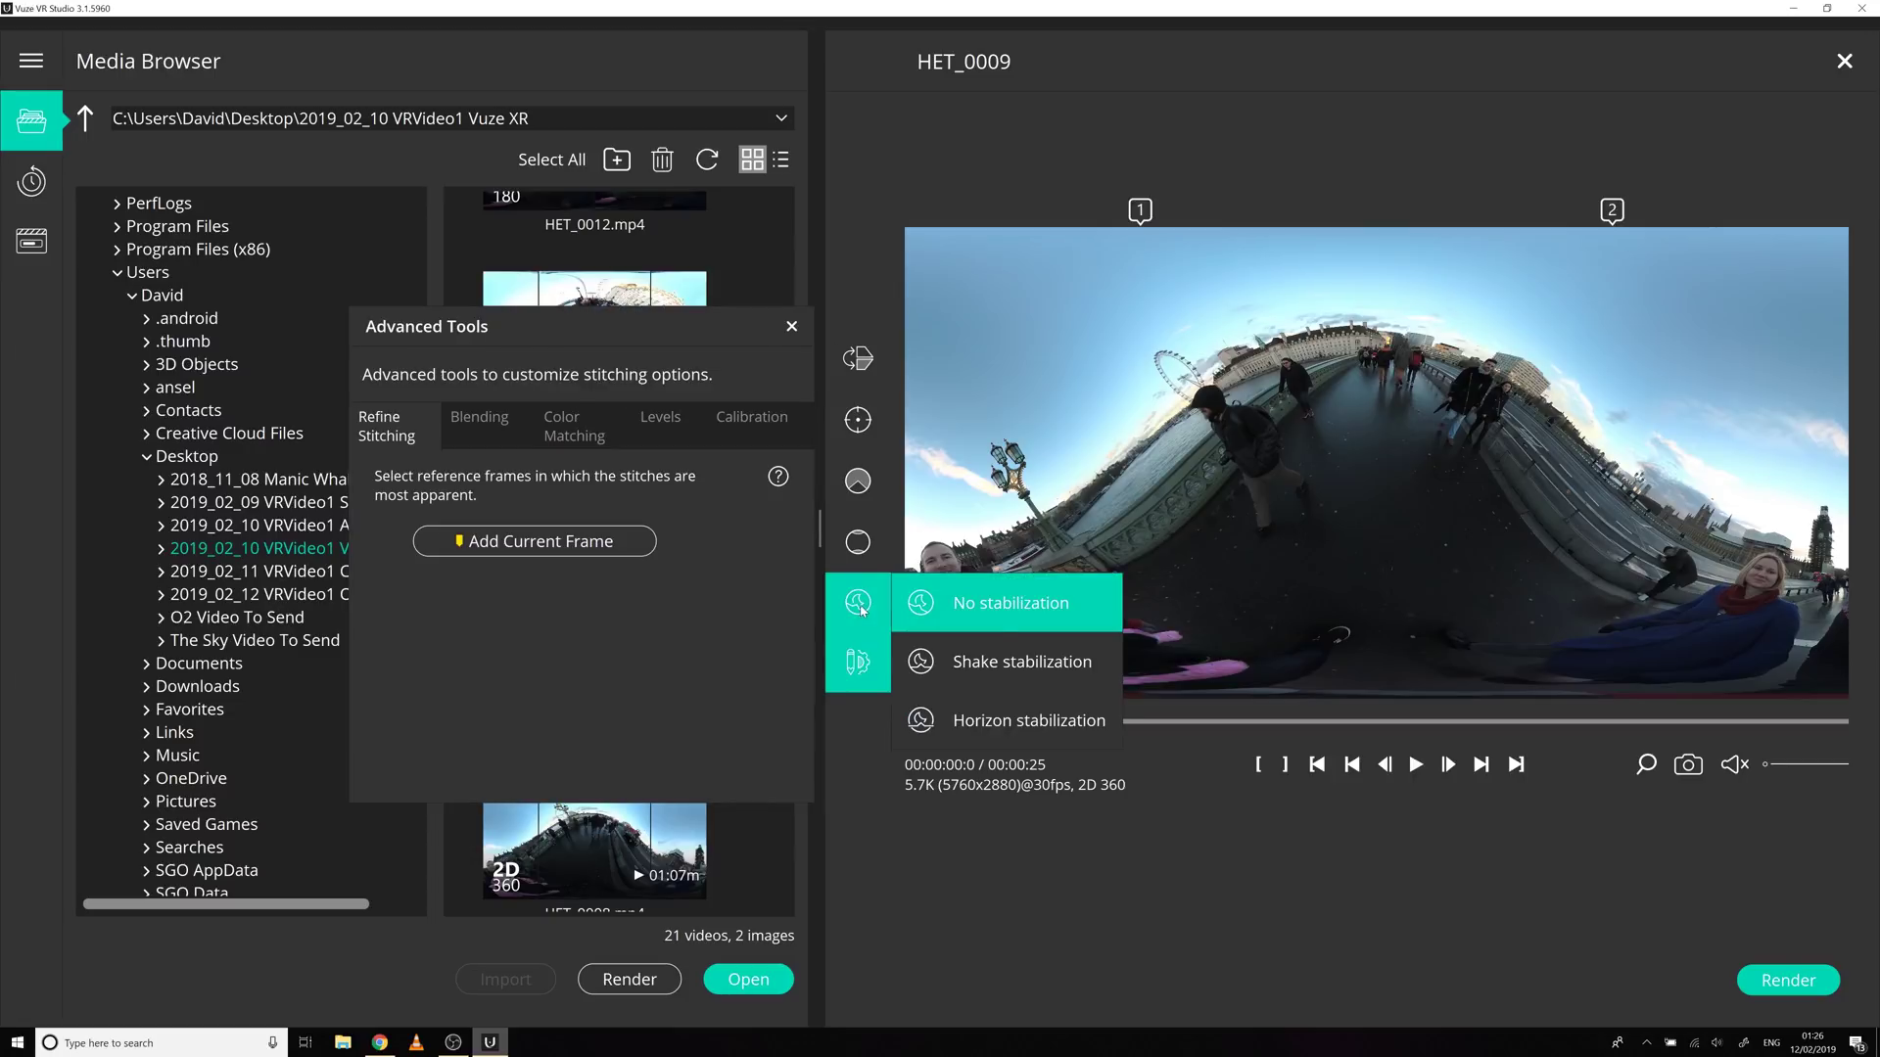
{"action": "left_click", "coordinate": [1013, 551]}
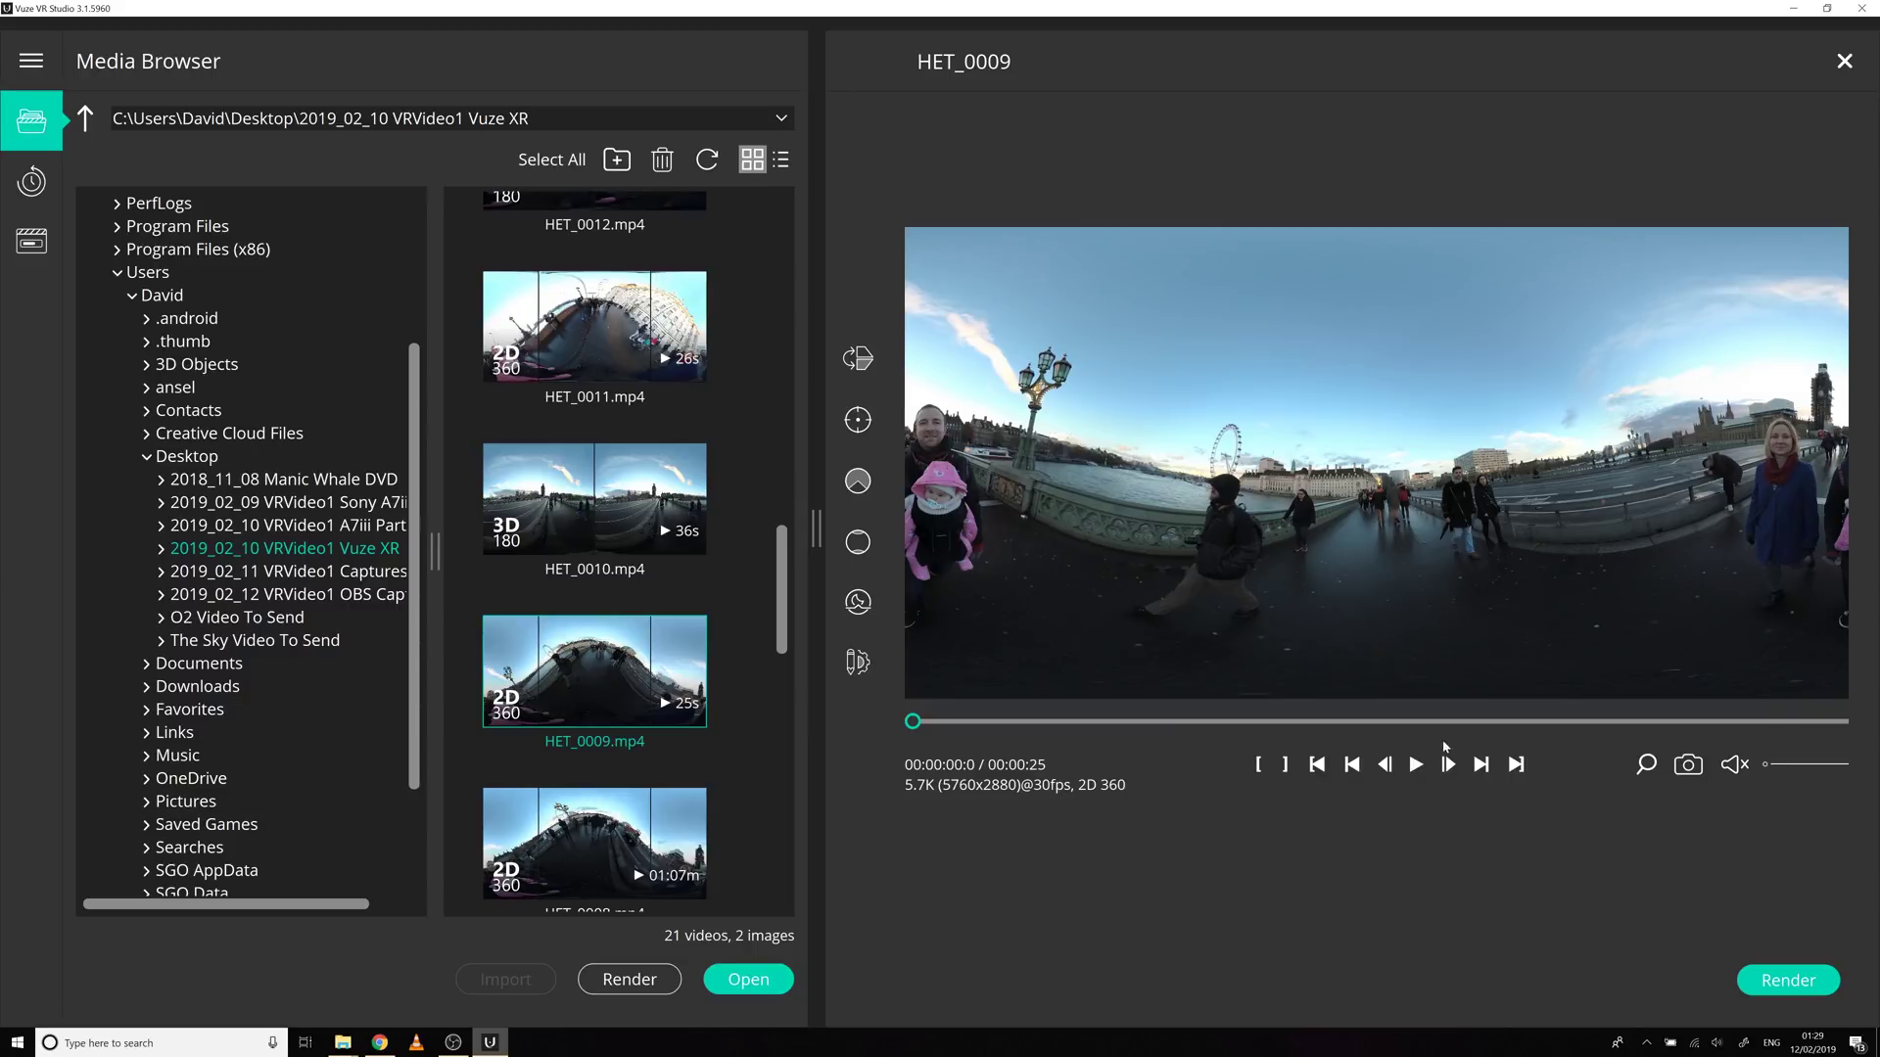
Step: Open HET_0009's render settings, keeping H.264 and Auto optimal bitrate, and select the output name
{"action": "left_click", "coordinate": [1793, 989]}
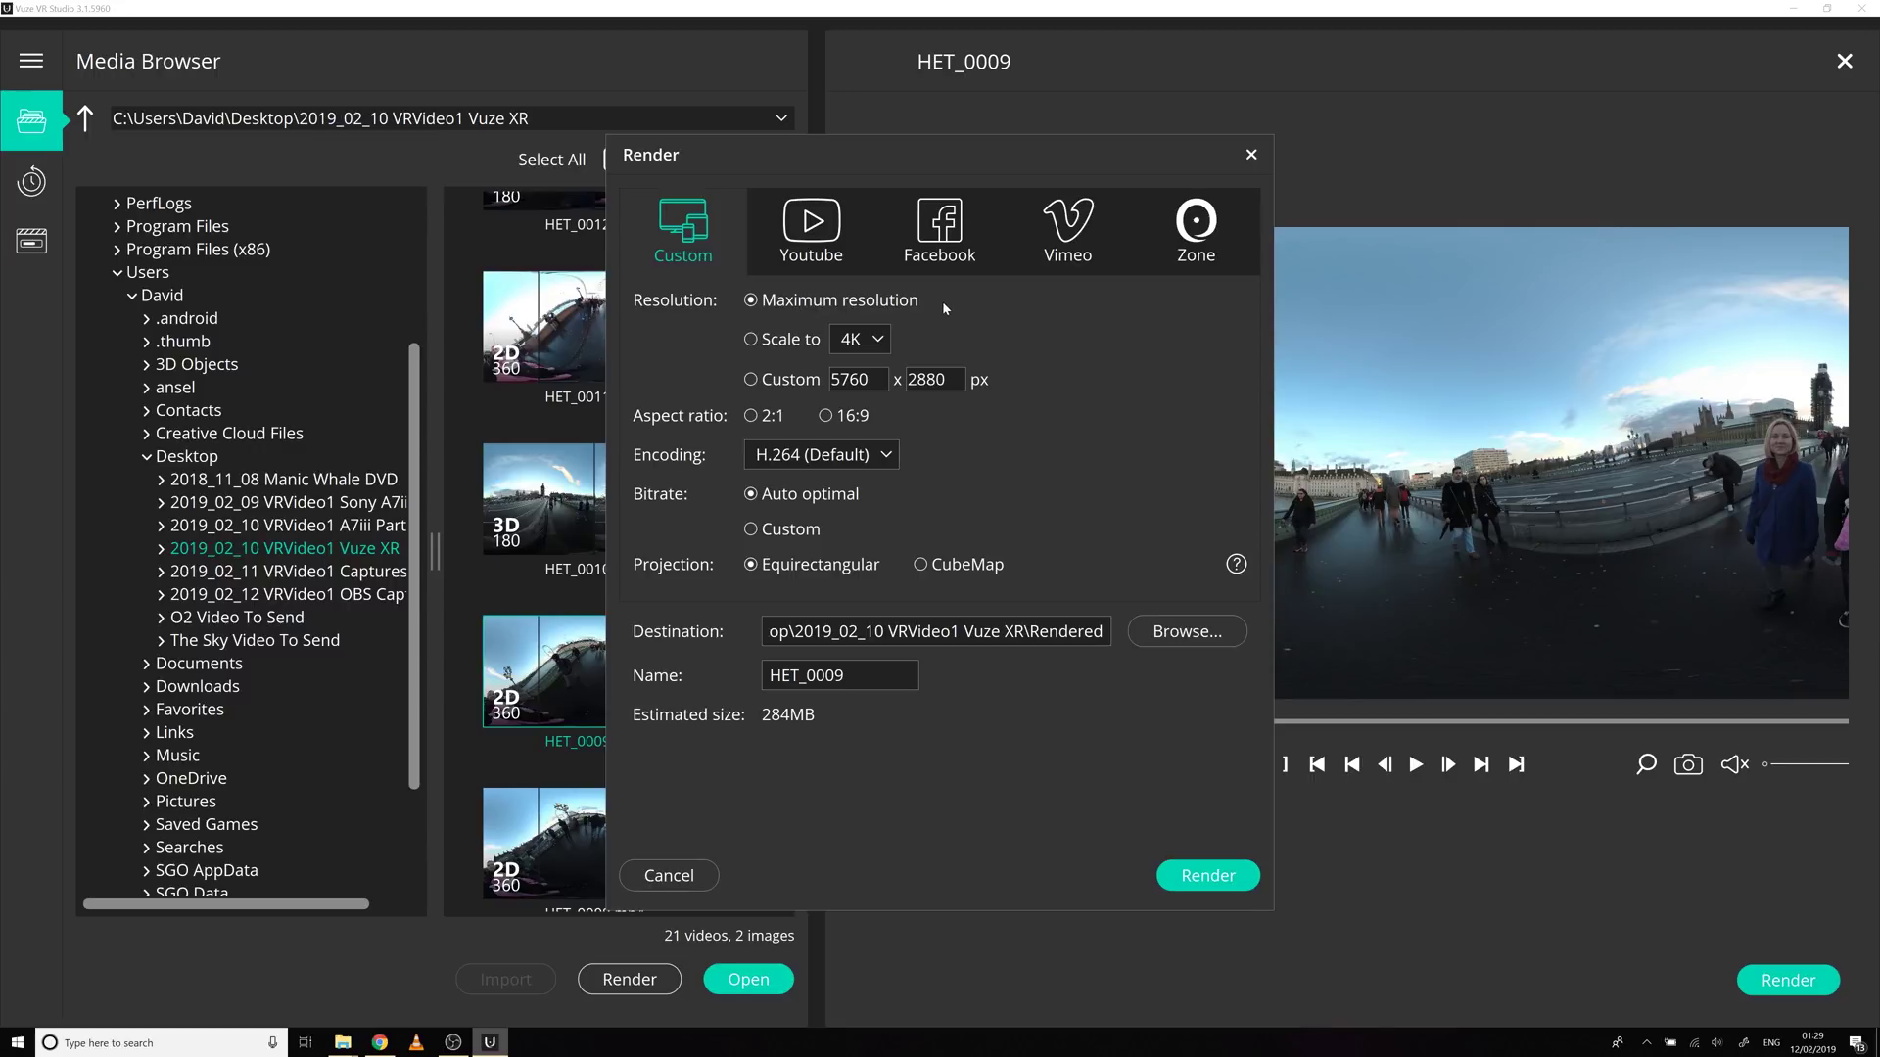
{"action": "left_click", "coordinate": [888, 459]}
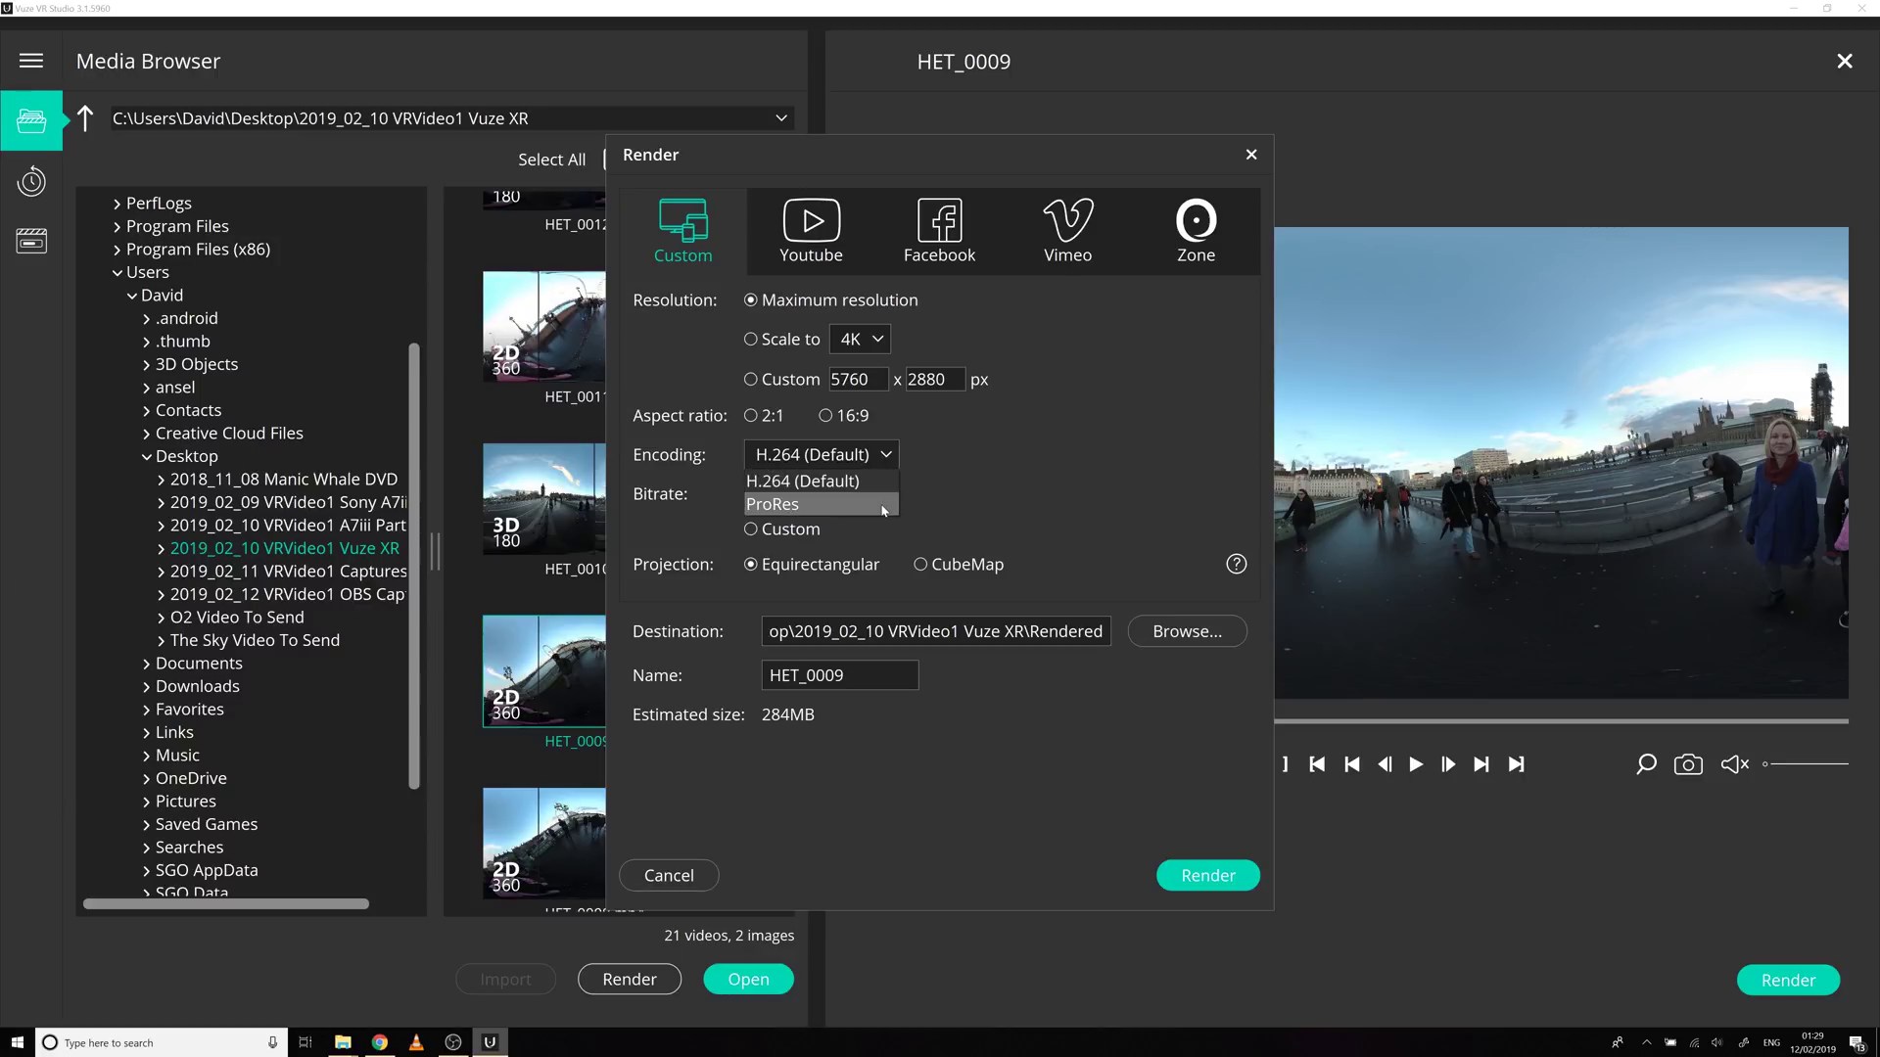
{"action": "left_click", "coordinate": [891, 459]}
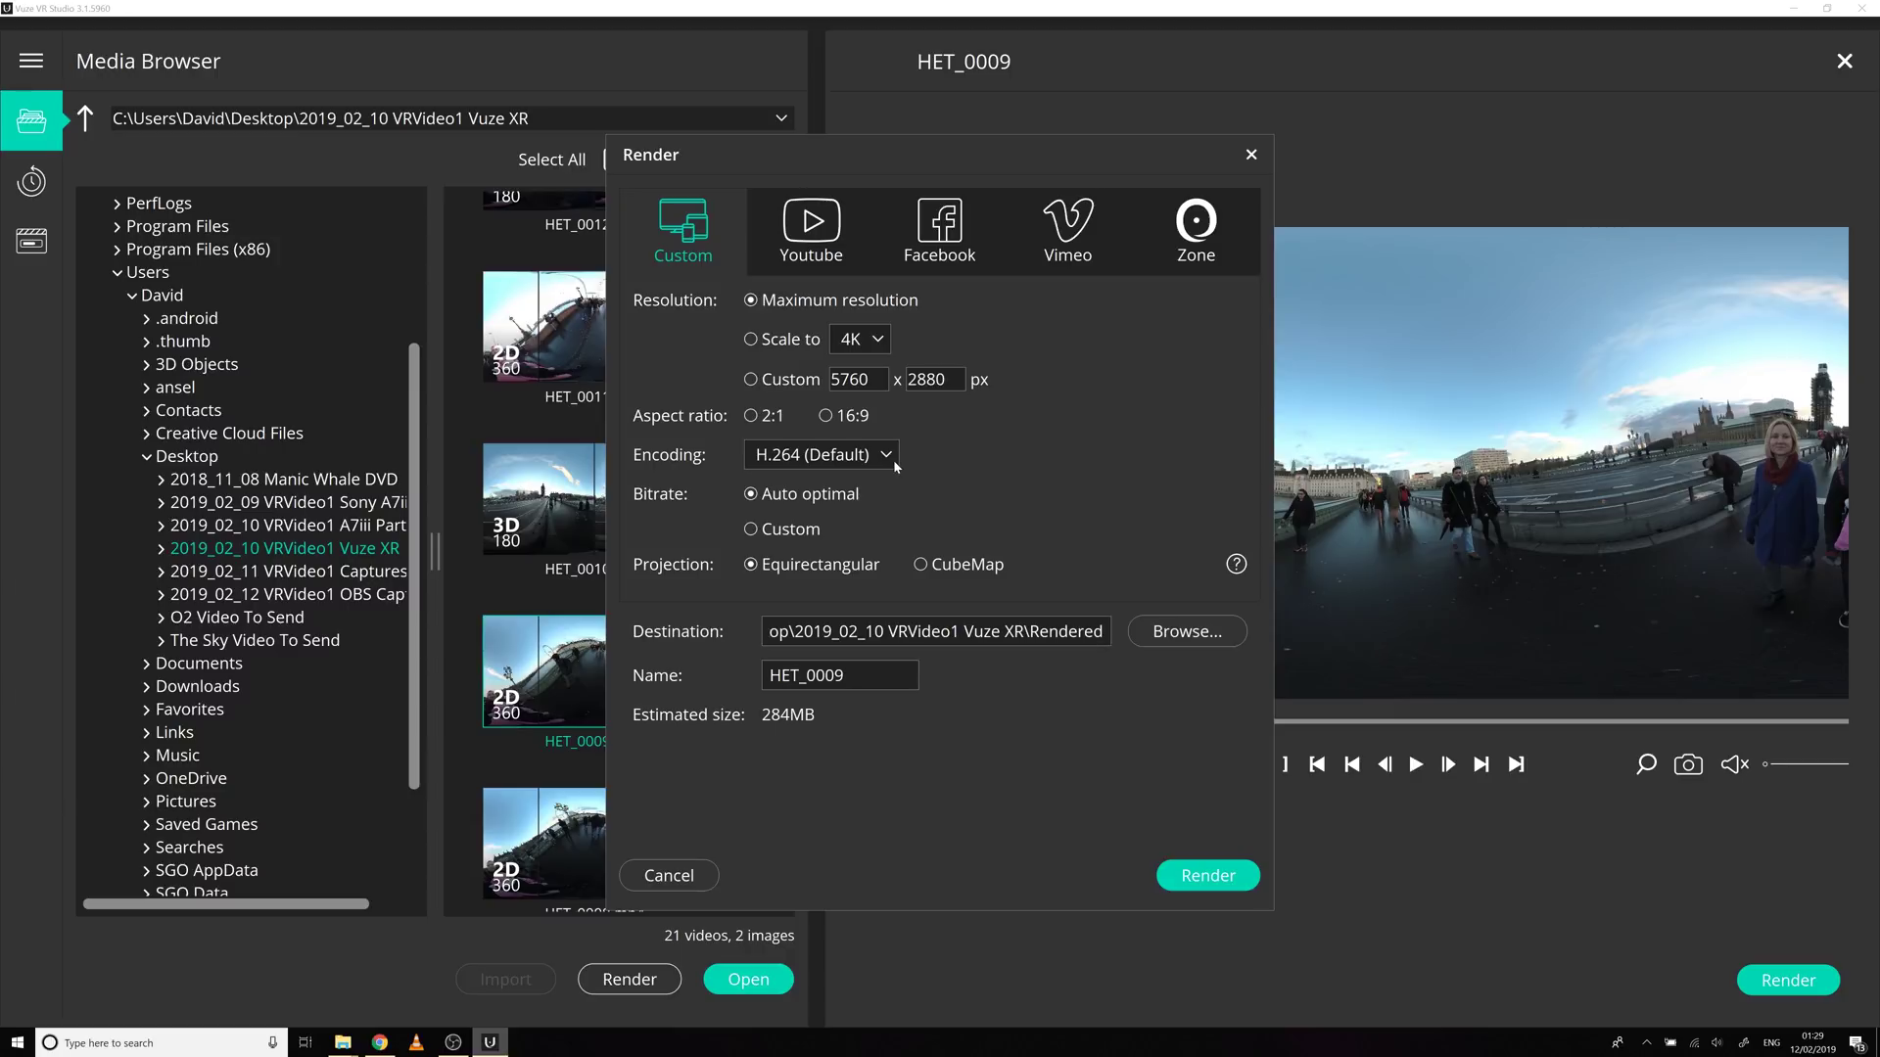
{"action": "left_click", "coordinate": [750, 532]}
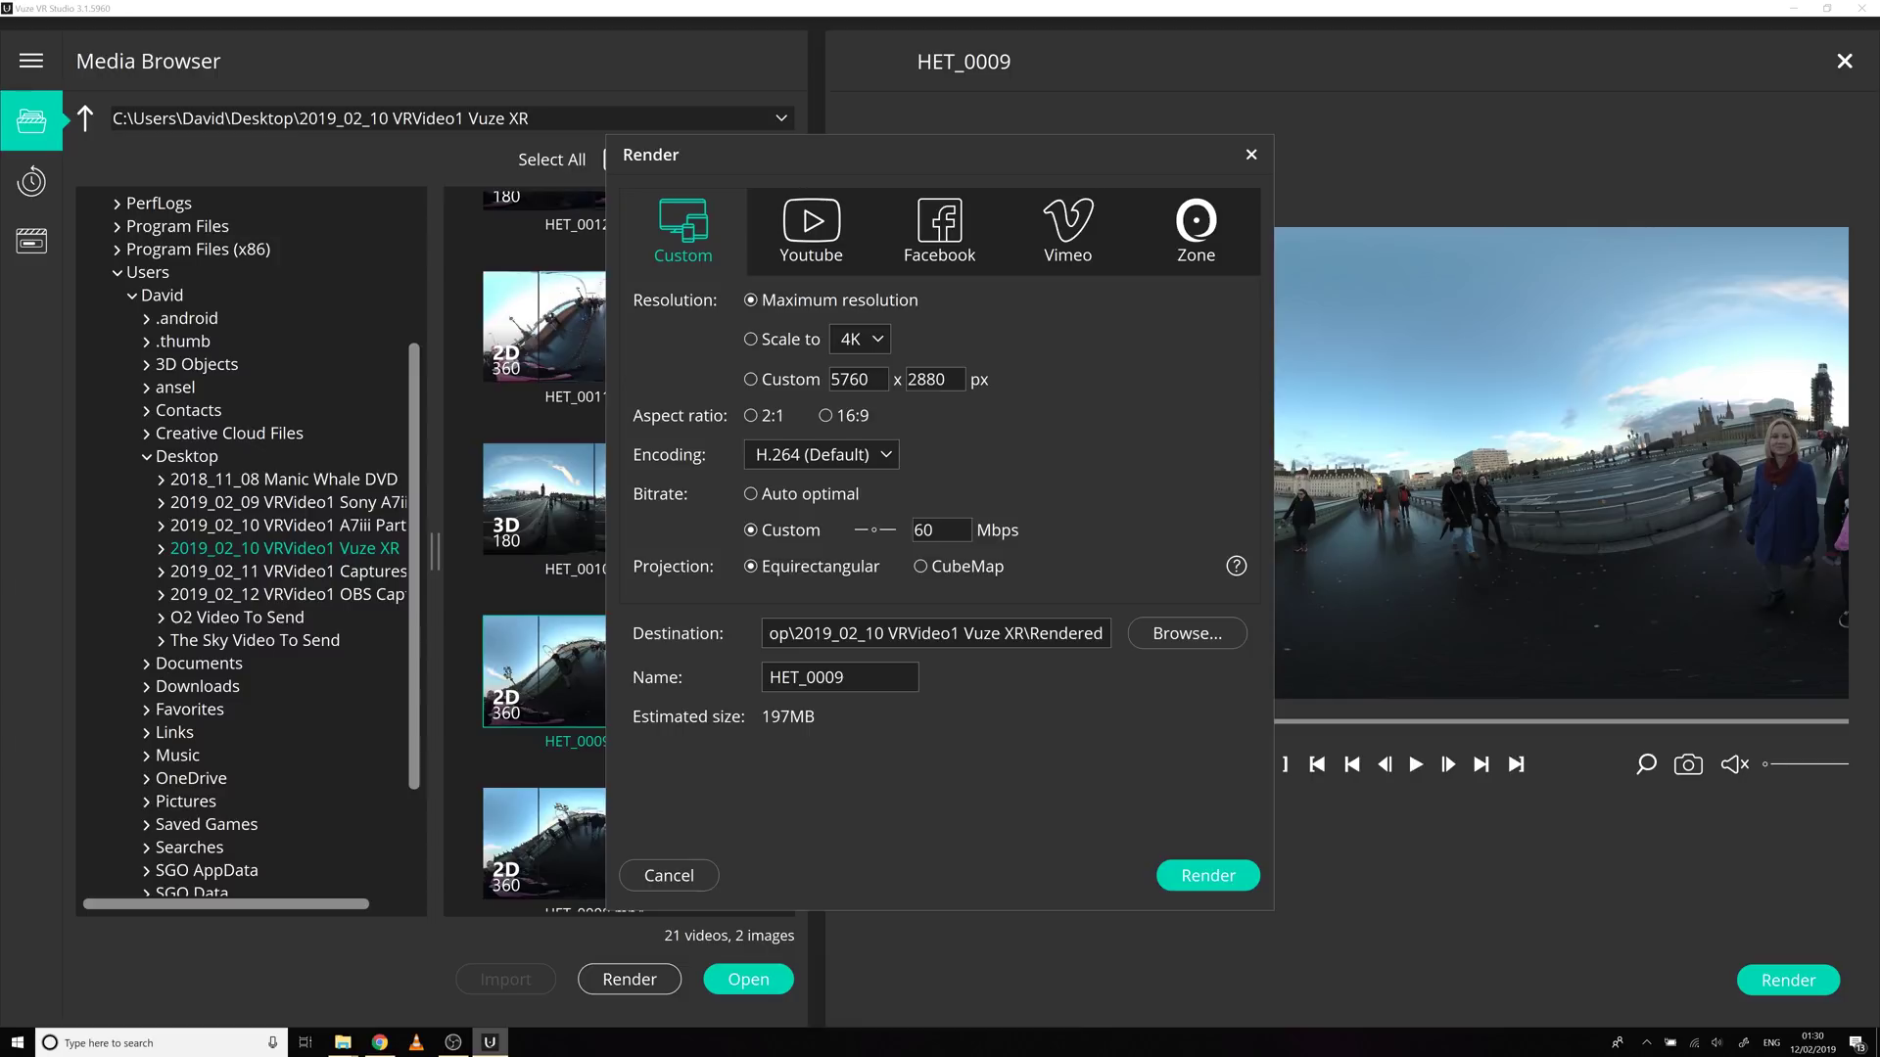
{"action": "left_click", "coordinate": [751, 496]}
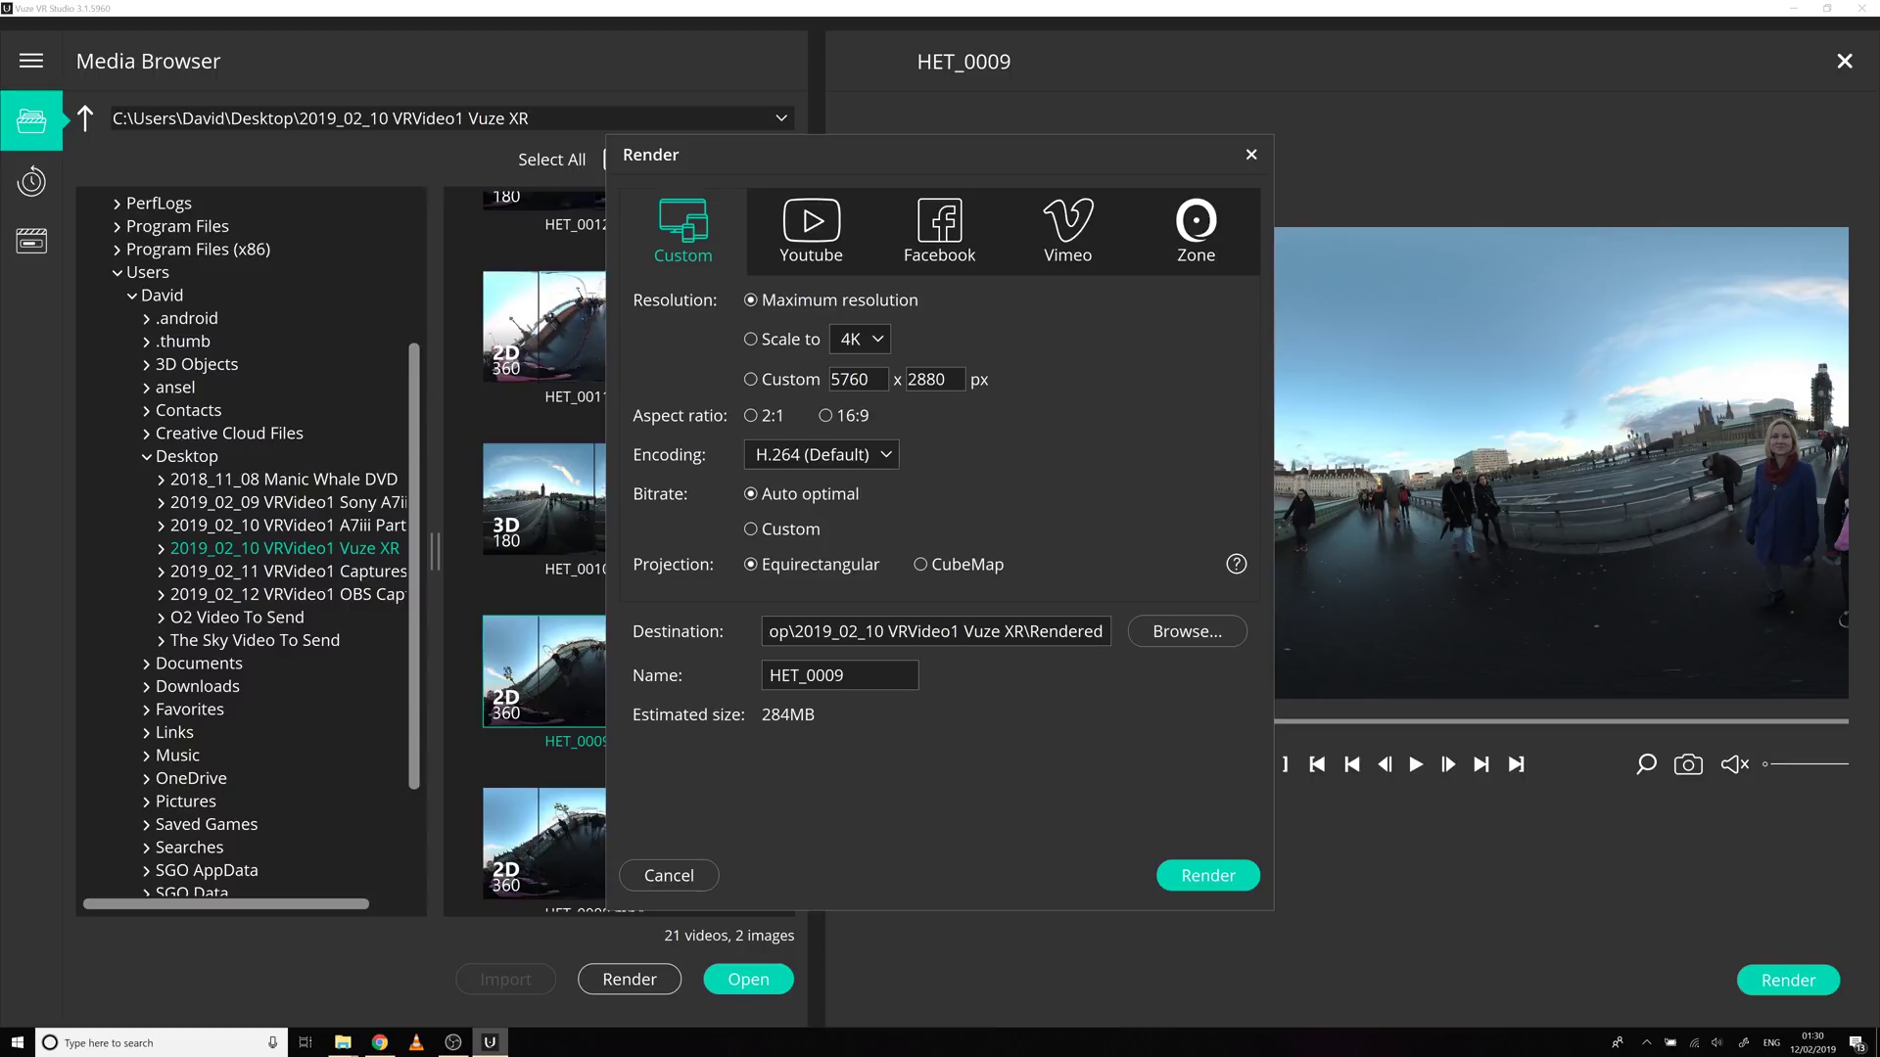
{"action": "double_click", "coordinate": [806, 676]}
{"action": "left_click", "coordinate": [842, 676]}
{"action": "left_click_drag", "start_coordinate": [1030, 631], "coordinate": [1103, 632]}
{"action": "left_click", "coordinate": [1028, 631]}
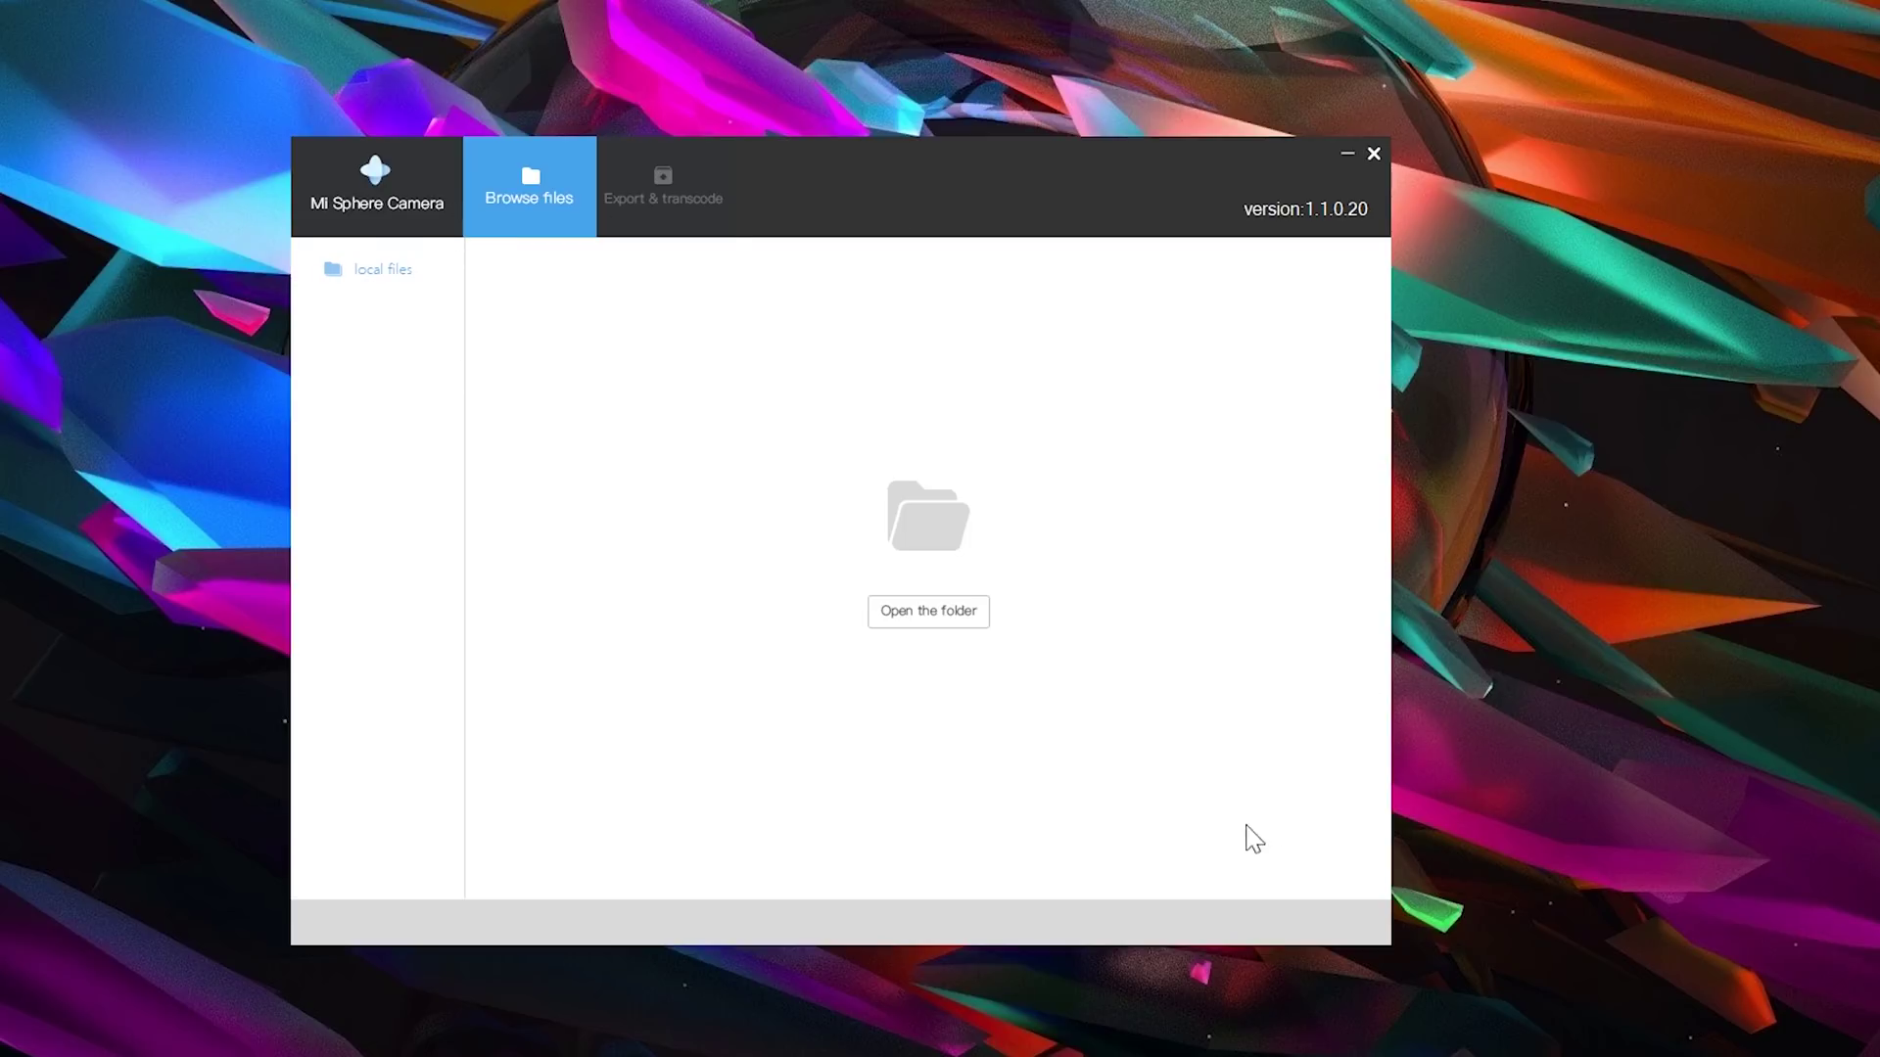
Step: Add VID_20181218_110748AA.MP4, select the C:\Madv360\ export path, and enable MPeg4 transcoding
{"action": "left_click", "coordinate": [945, 618]}
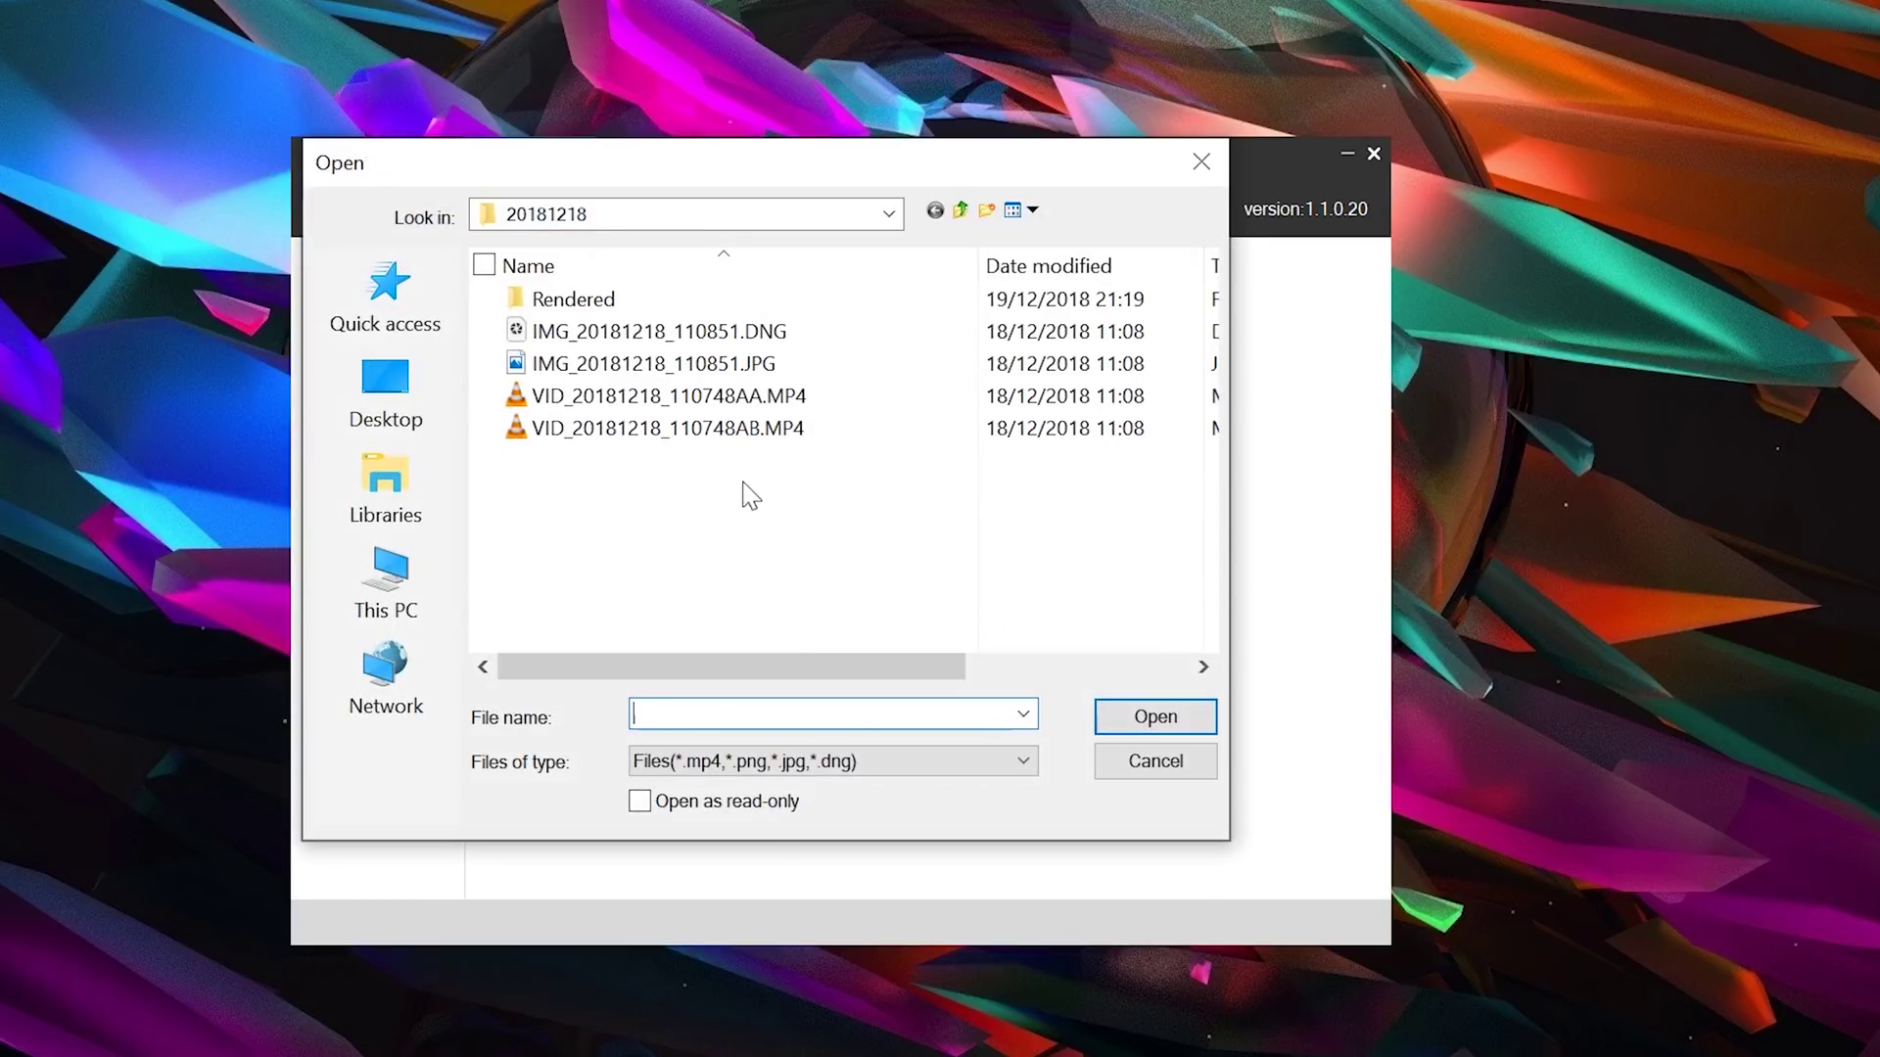
{"action": "double_click", "coordinate": [732, 401]}
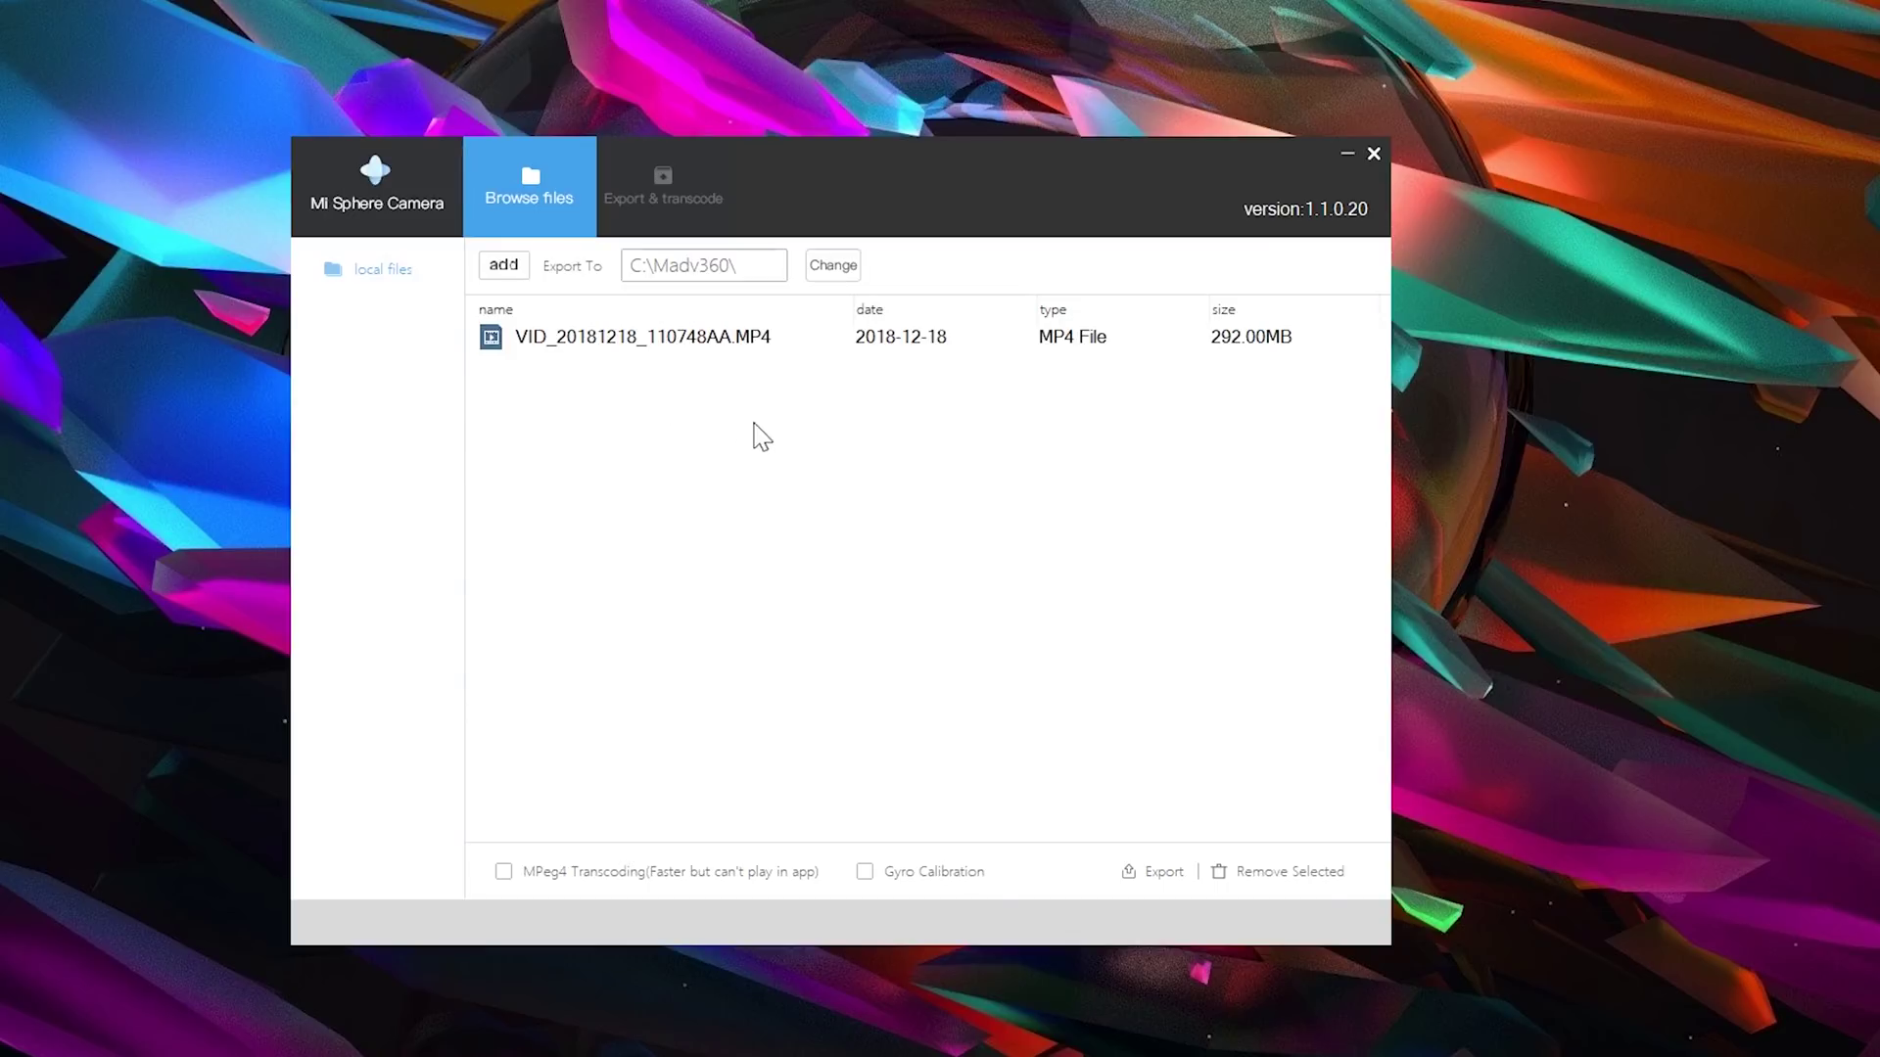
{"action": "left_click", "coordinate": [703, 265]}
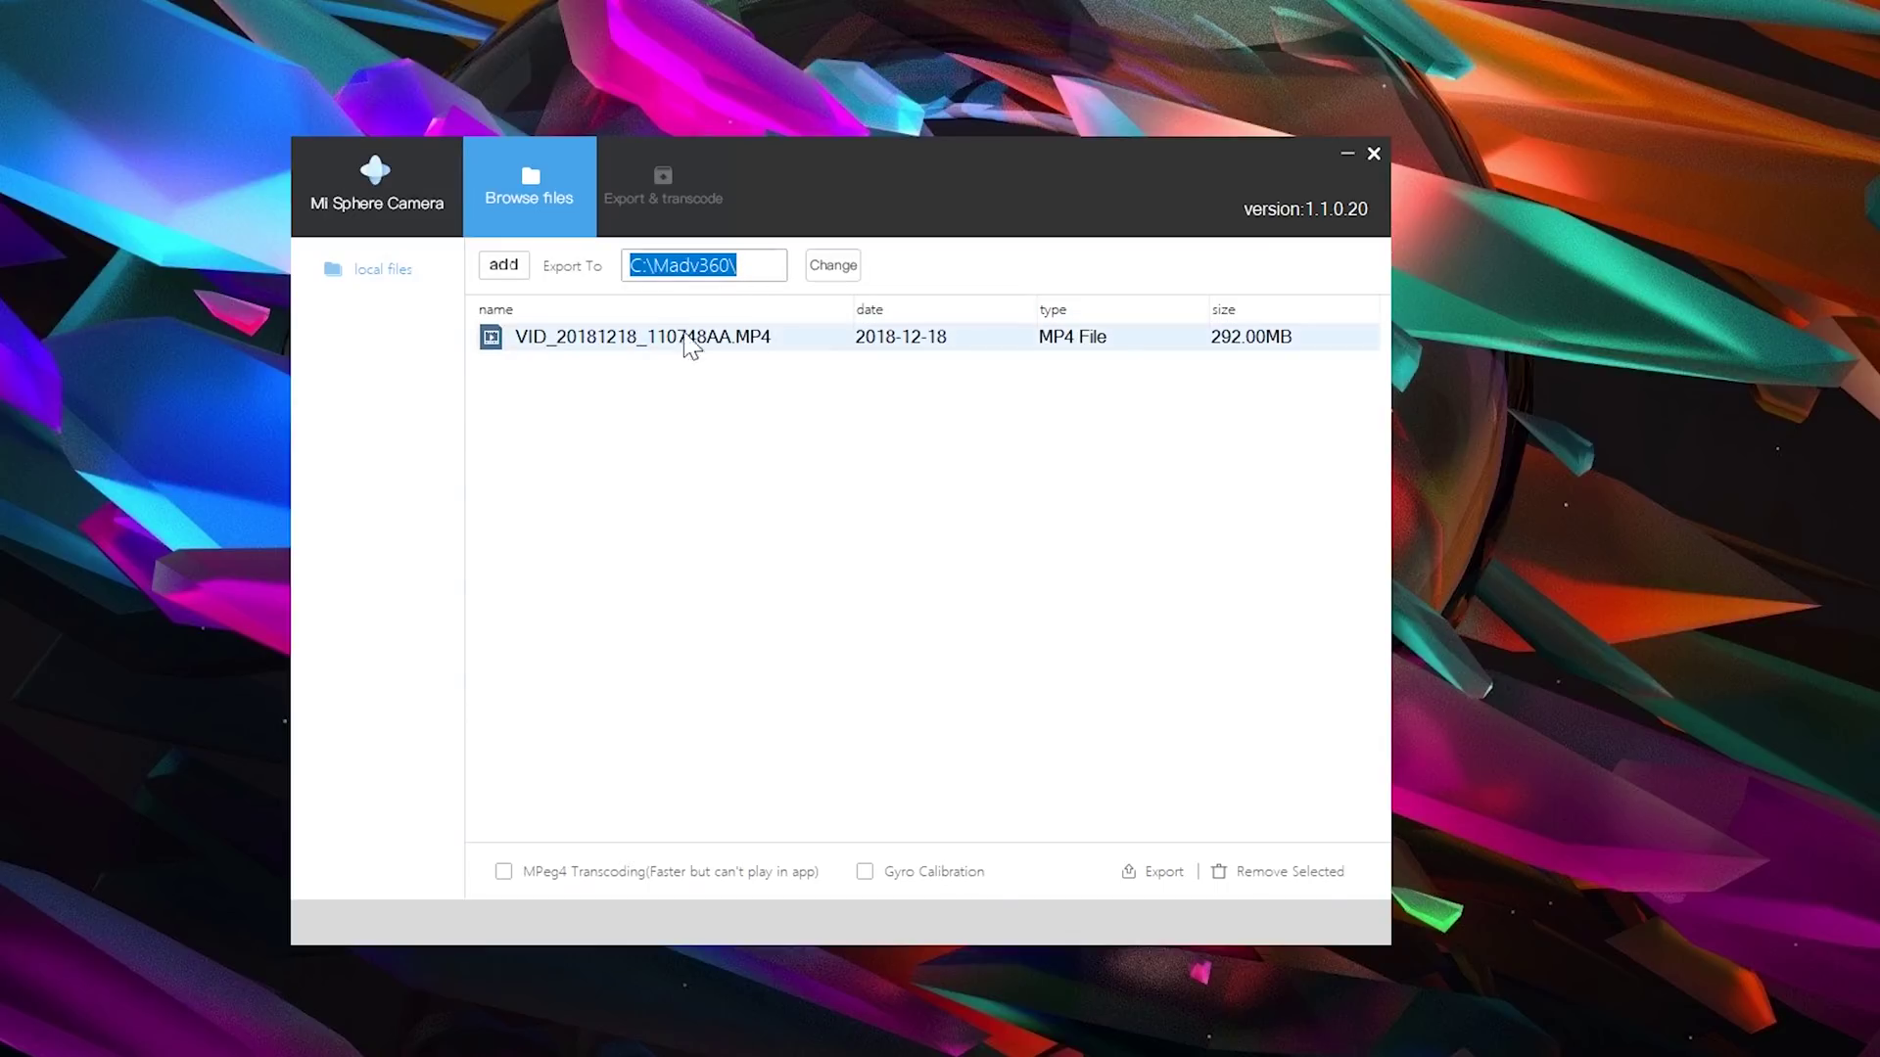
{"action": "left_click", "coordinate": [502, 873]}
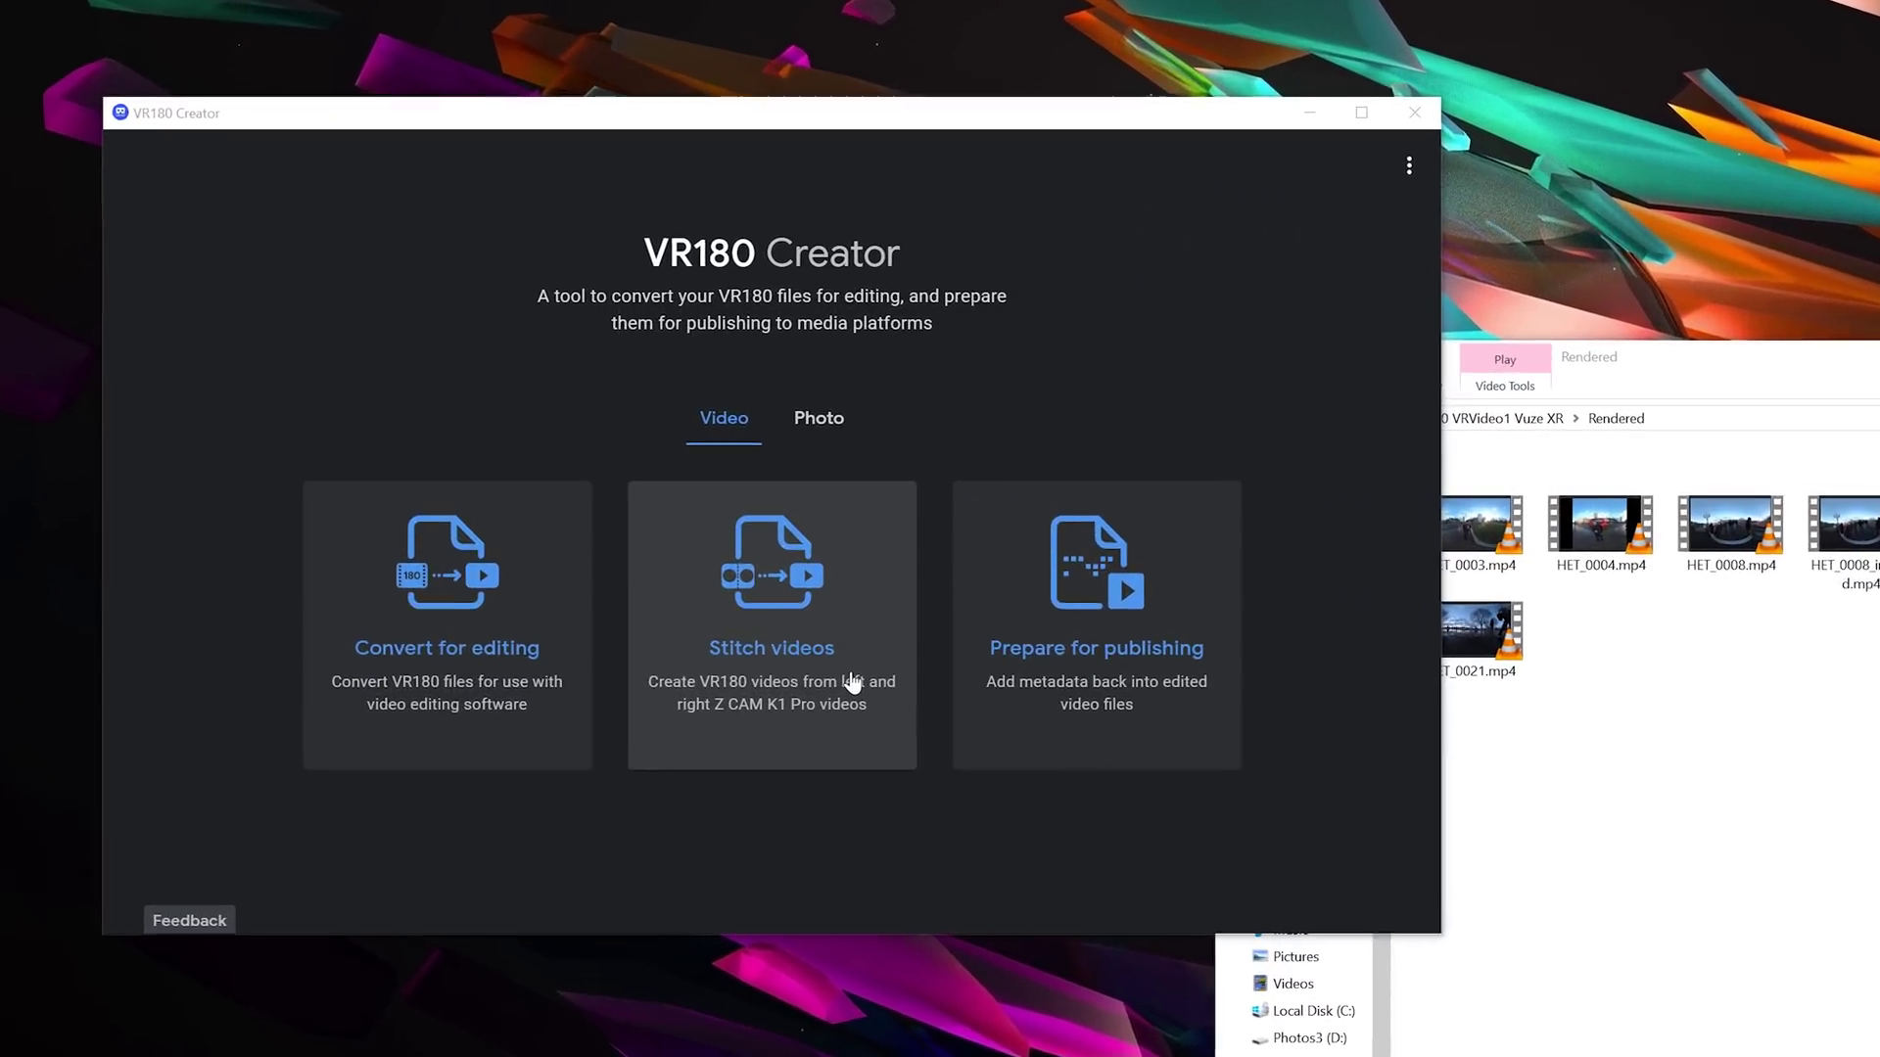
Step: Load a rendered Vuze video from the Rendered folder into VR180 Creator, overwriting its metadata
{"action": "left_click", "coordinate": [1160, 585]}
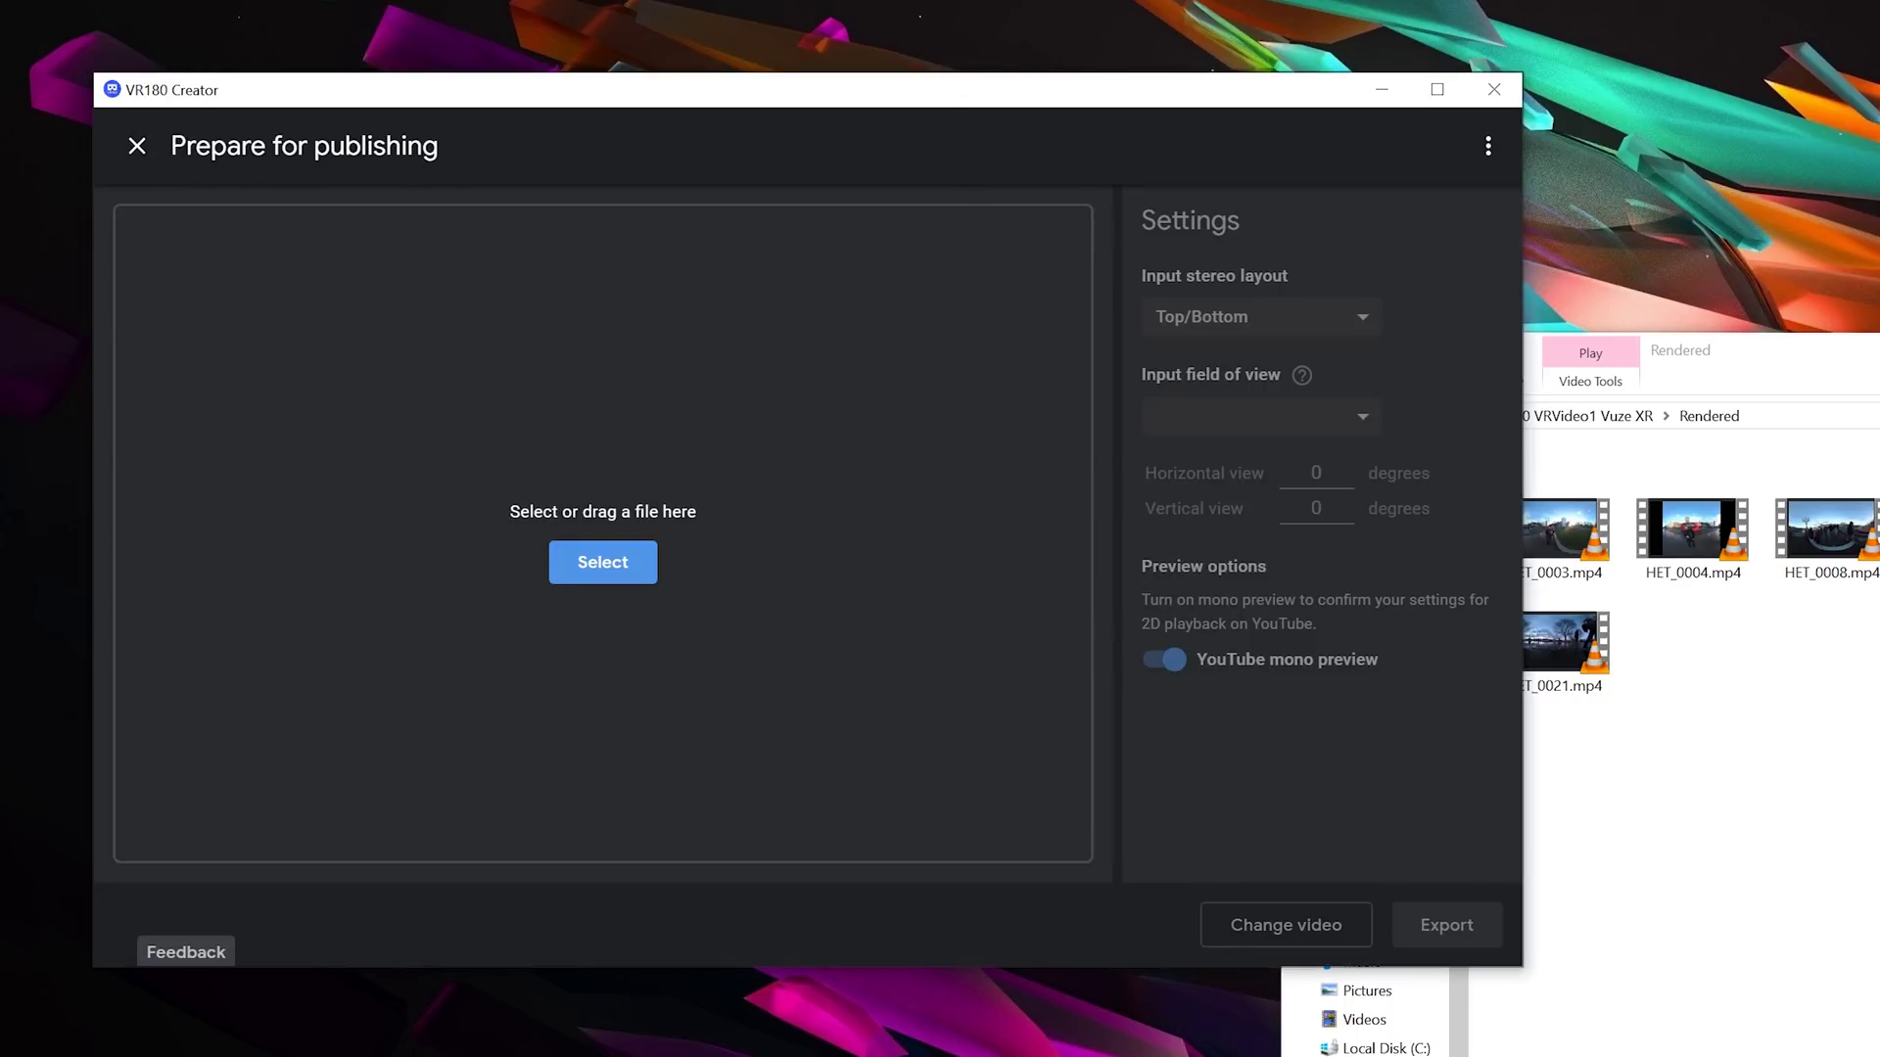
{"action": "key", "text": "alt+Tab"}
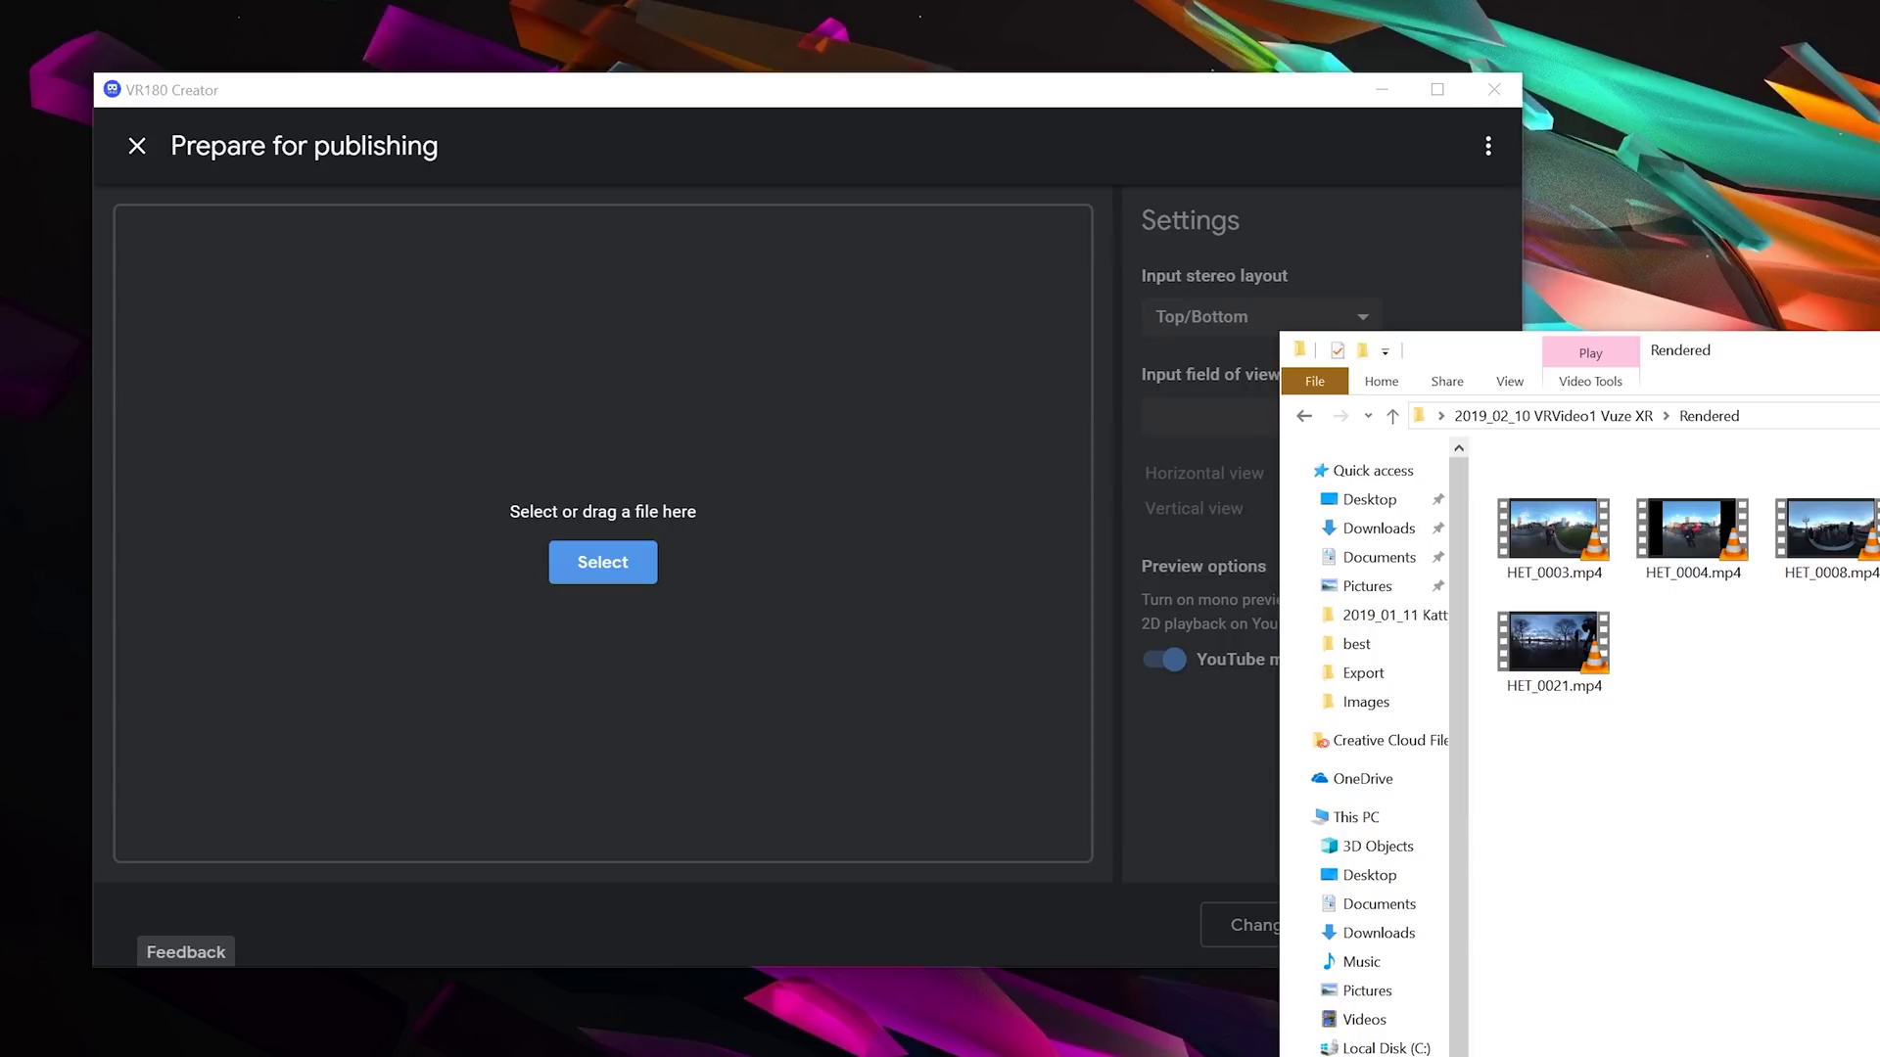
{"action": "left_click_drag", "start_coordinate": [1692, 533], "coordinate": [838, 460]}
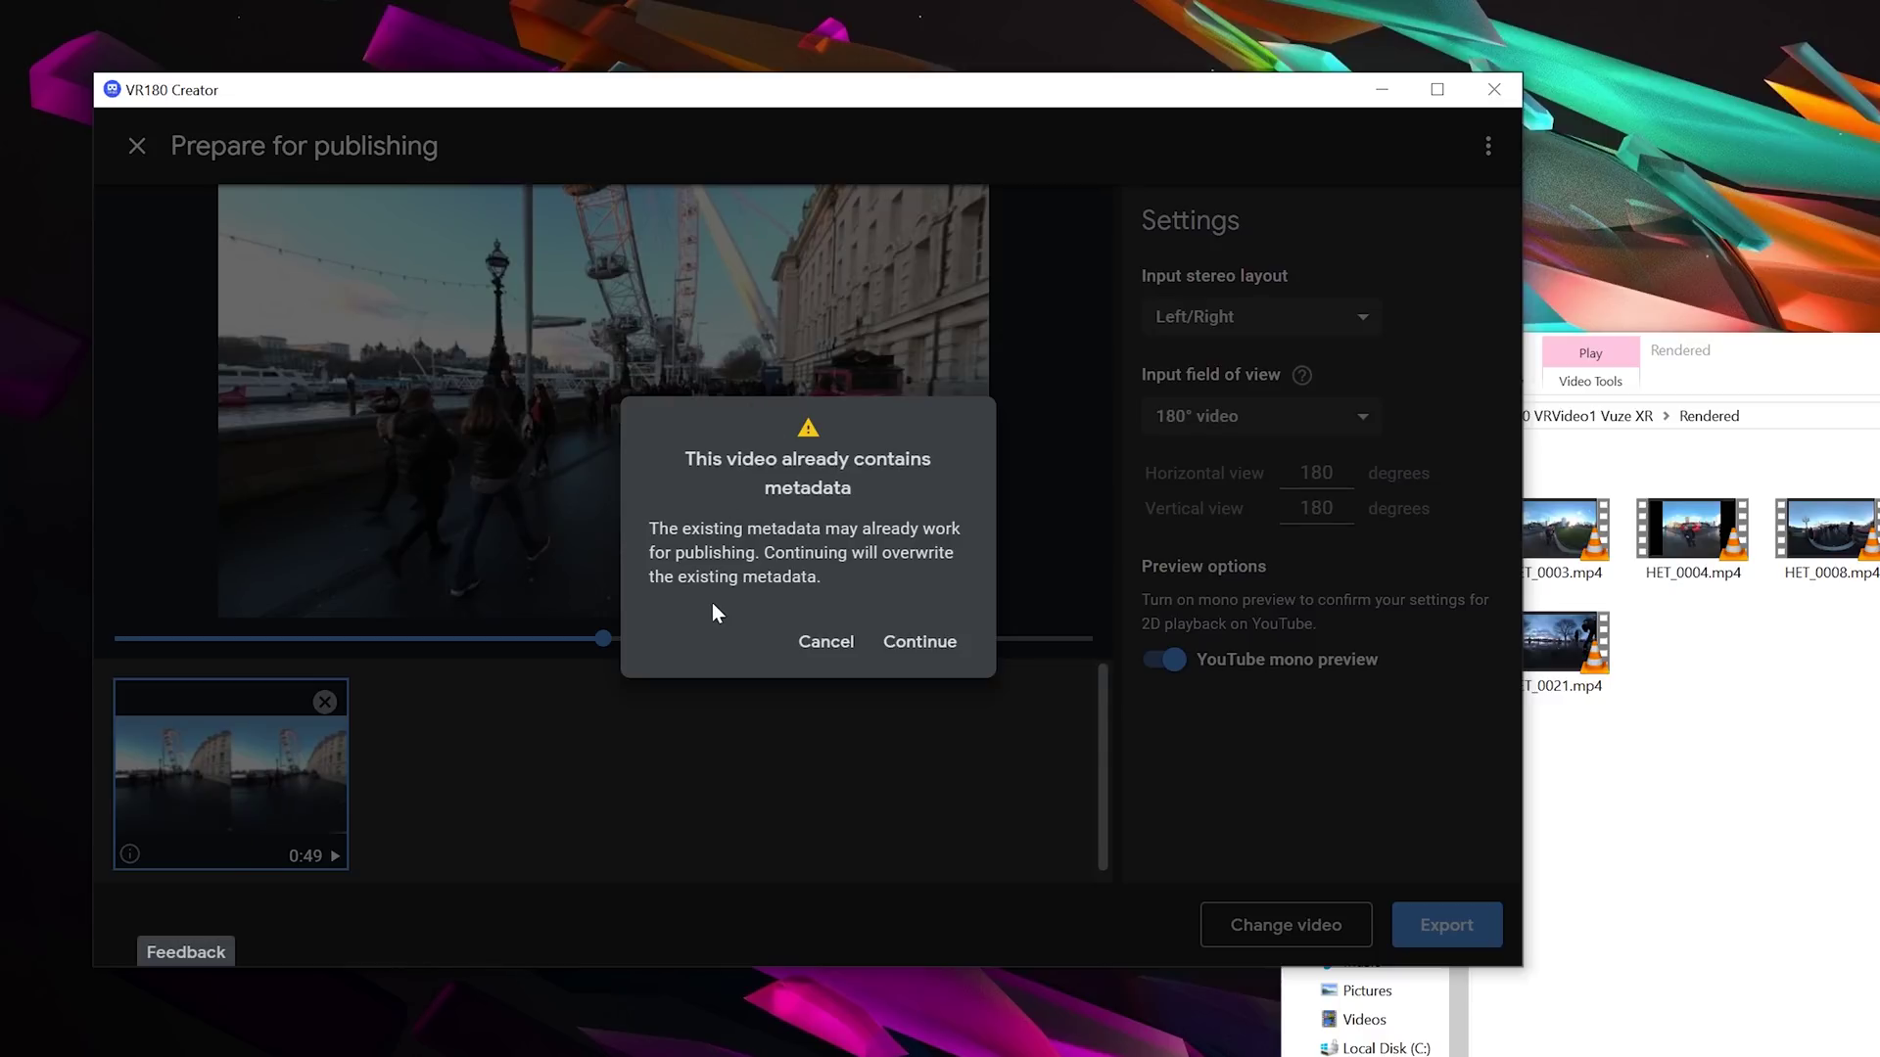
{"action": "left_click", "coordinate": [913, 647]}
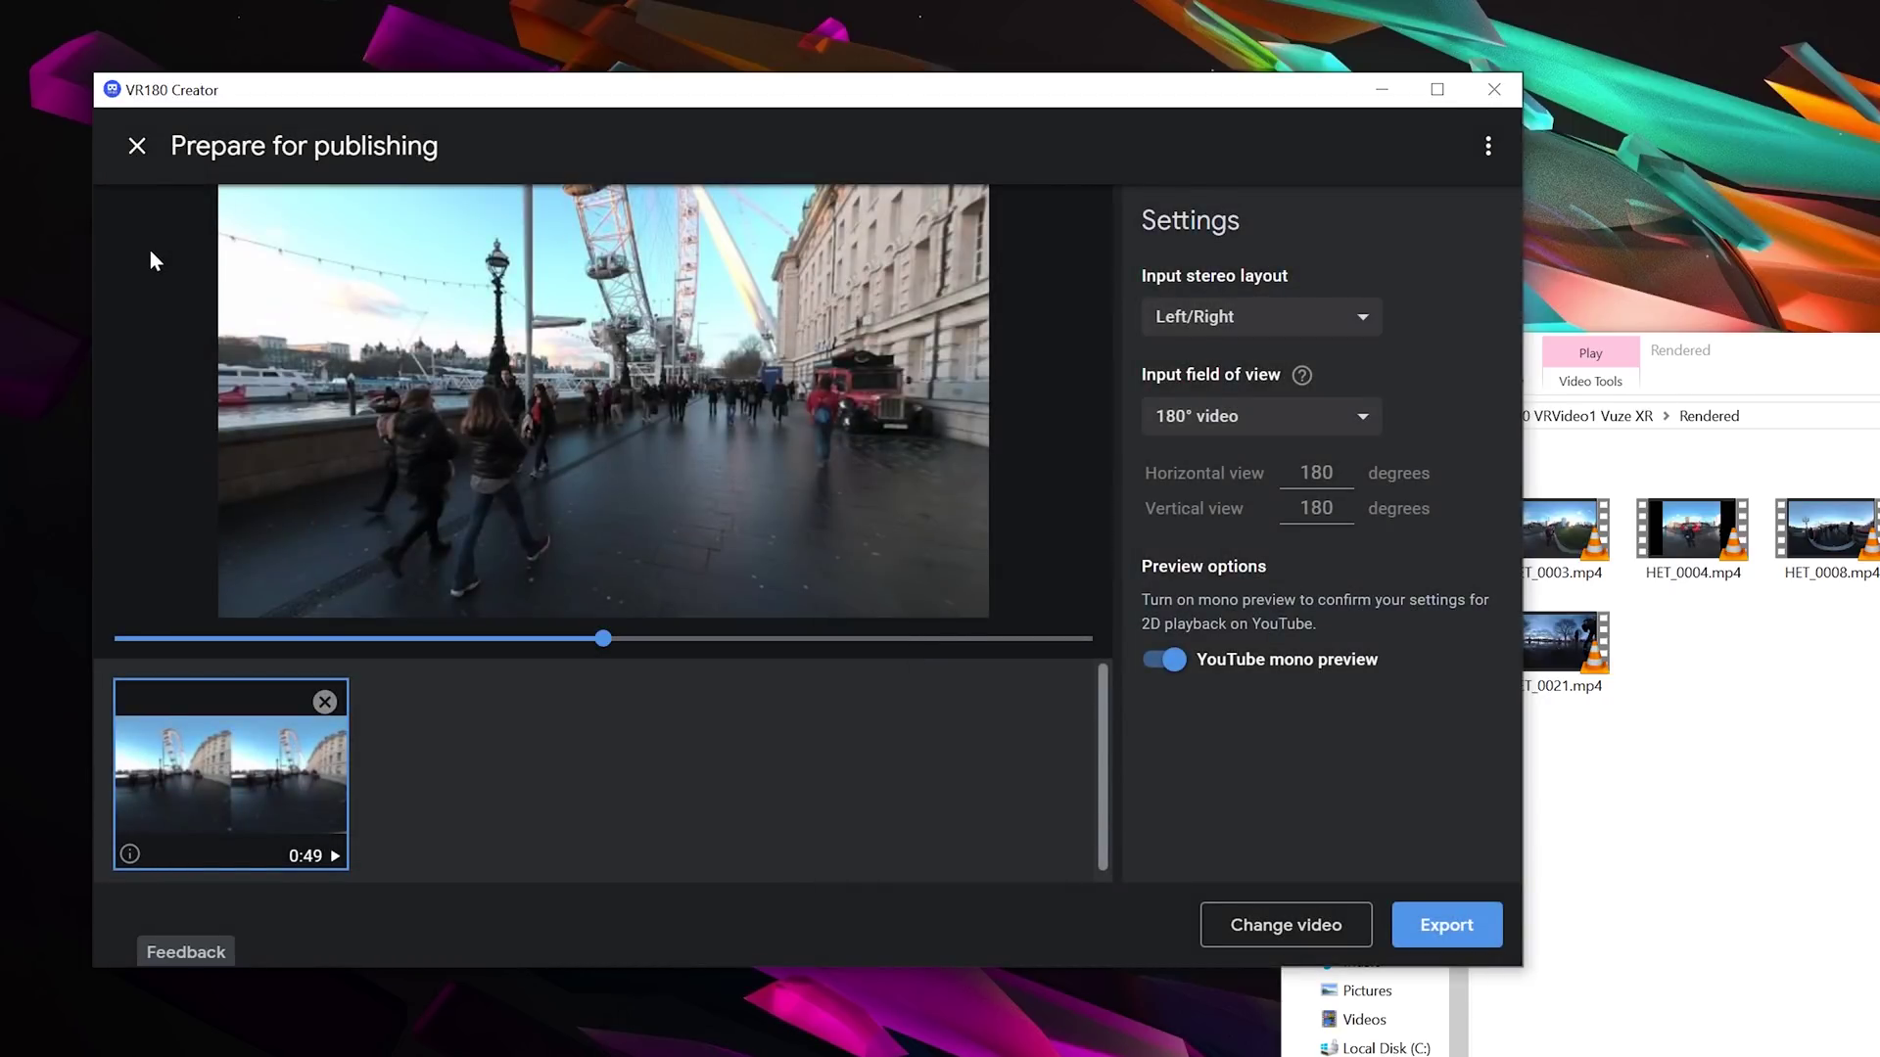
Step: Scrub the clip, keep YouTube mono preview on and Left/Right stereo layout, then export
{"action": "left_click_drag", "start_coordinate": [454, 625], "coordinate": [546, 635]}
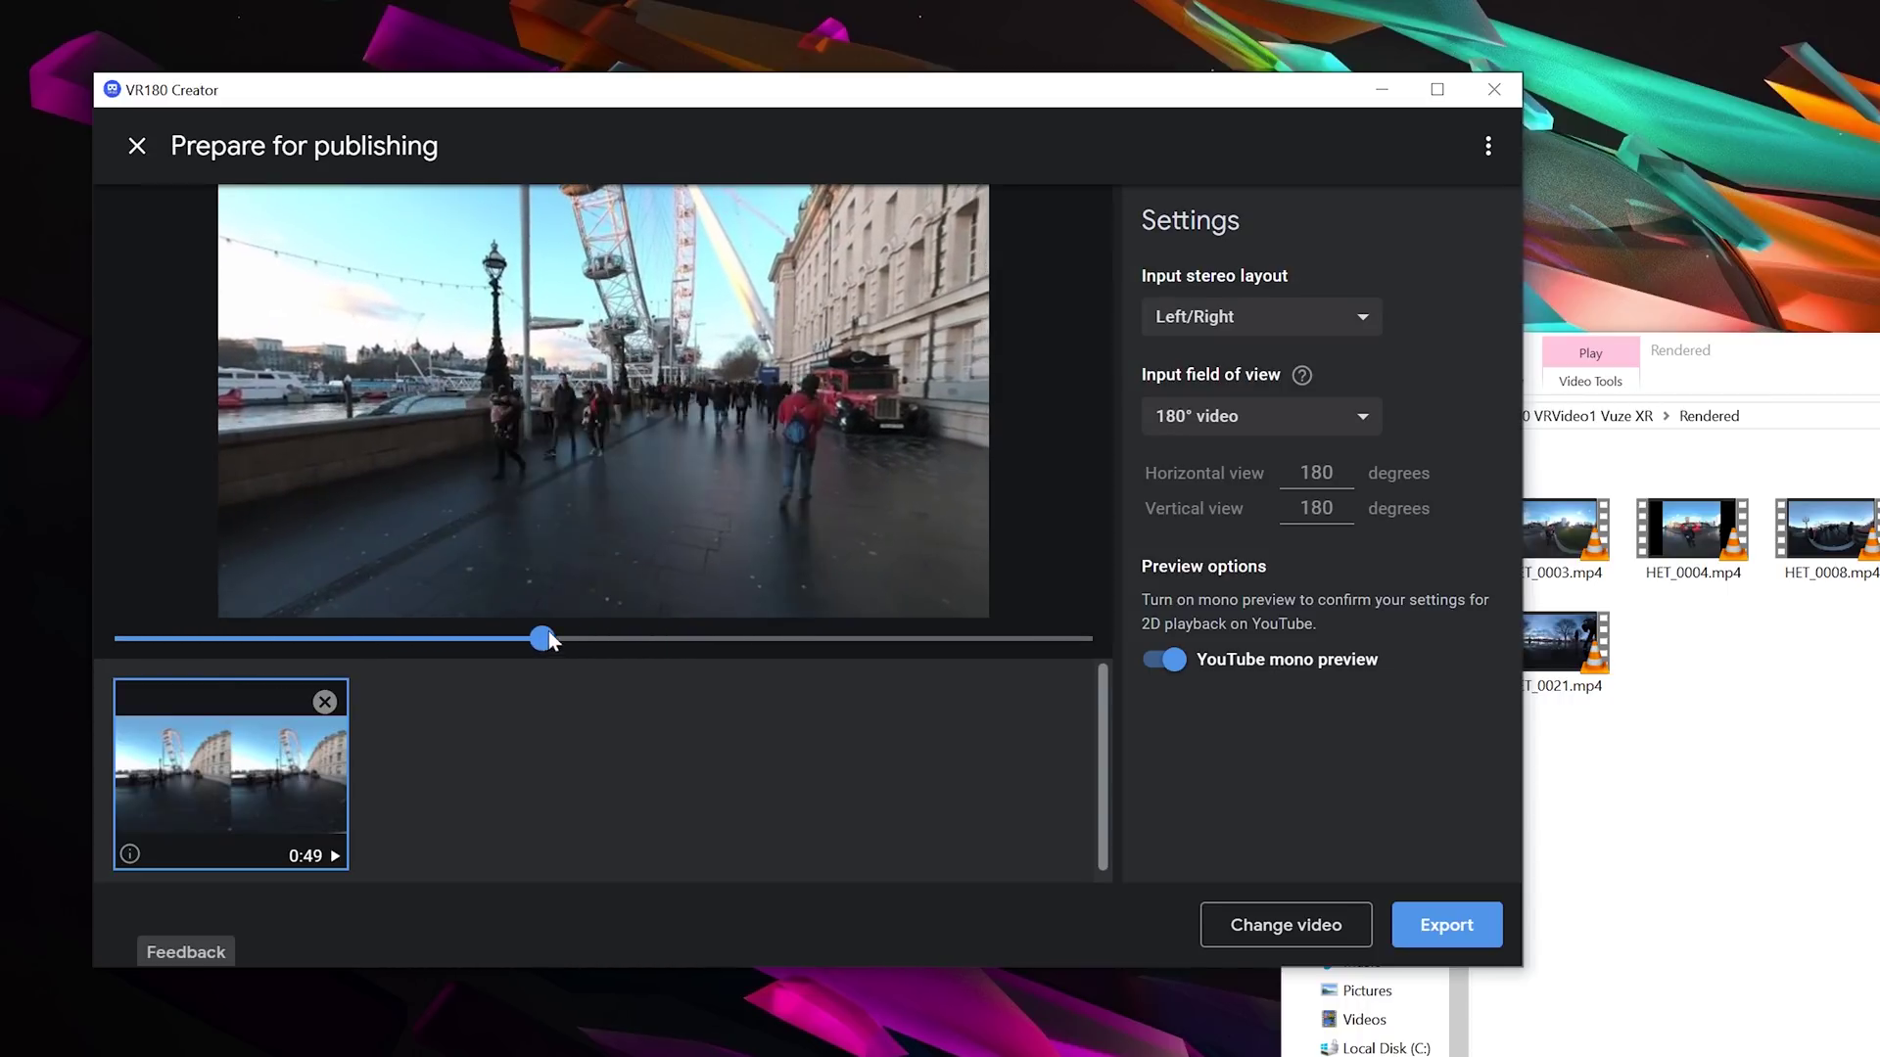
{"action": "left_click", "coordinate": [1164, 659]}
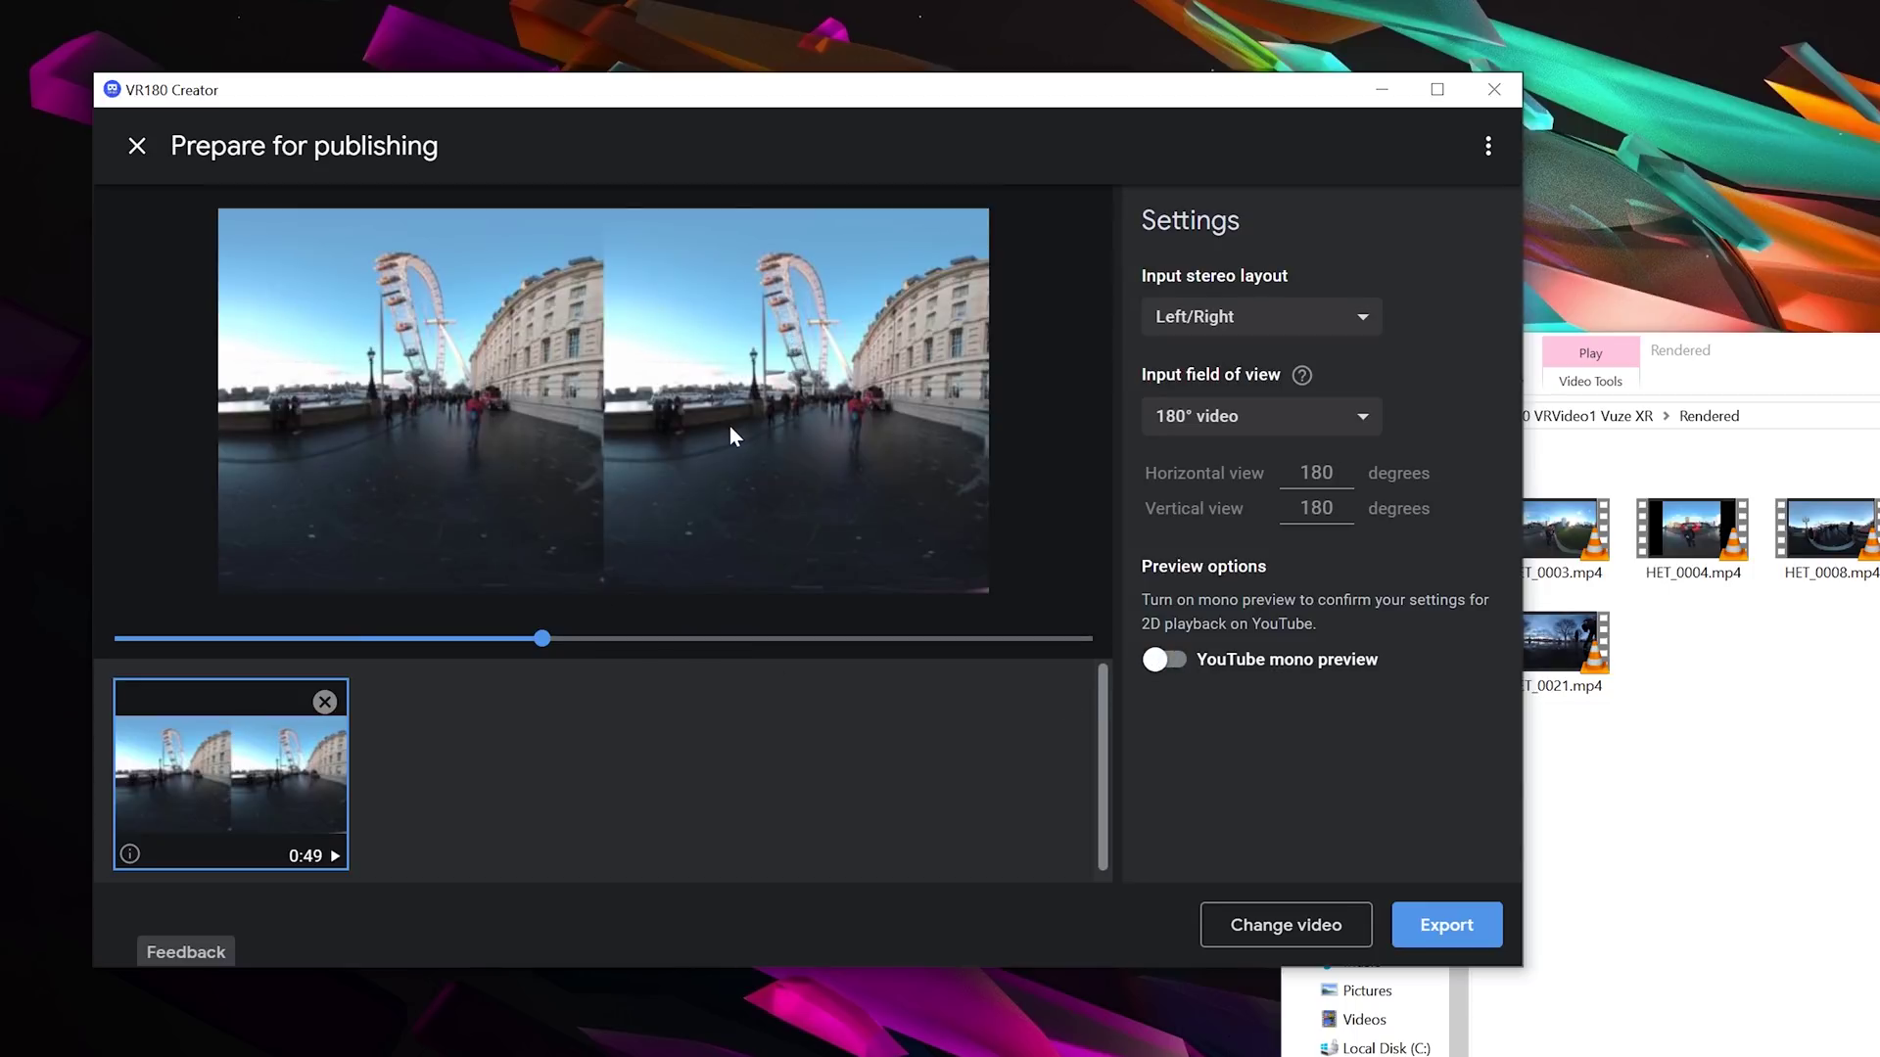
{"action": "left_click", "coordinate": [1165, 662]}
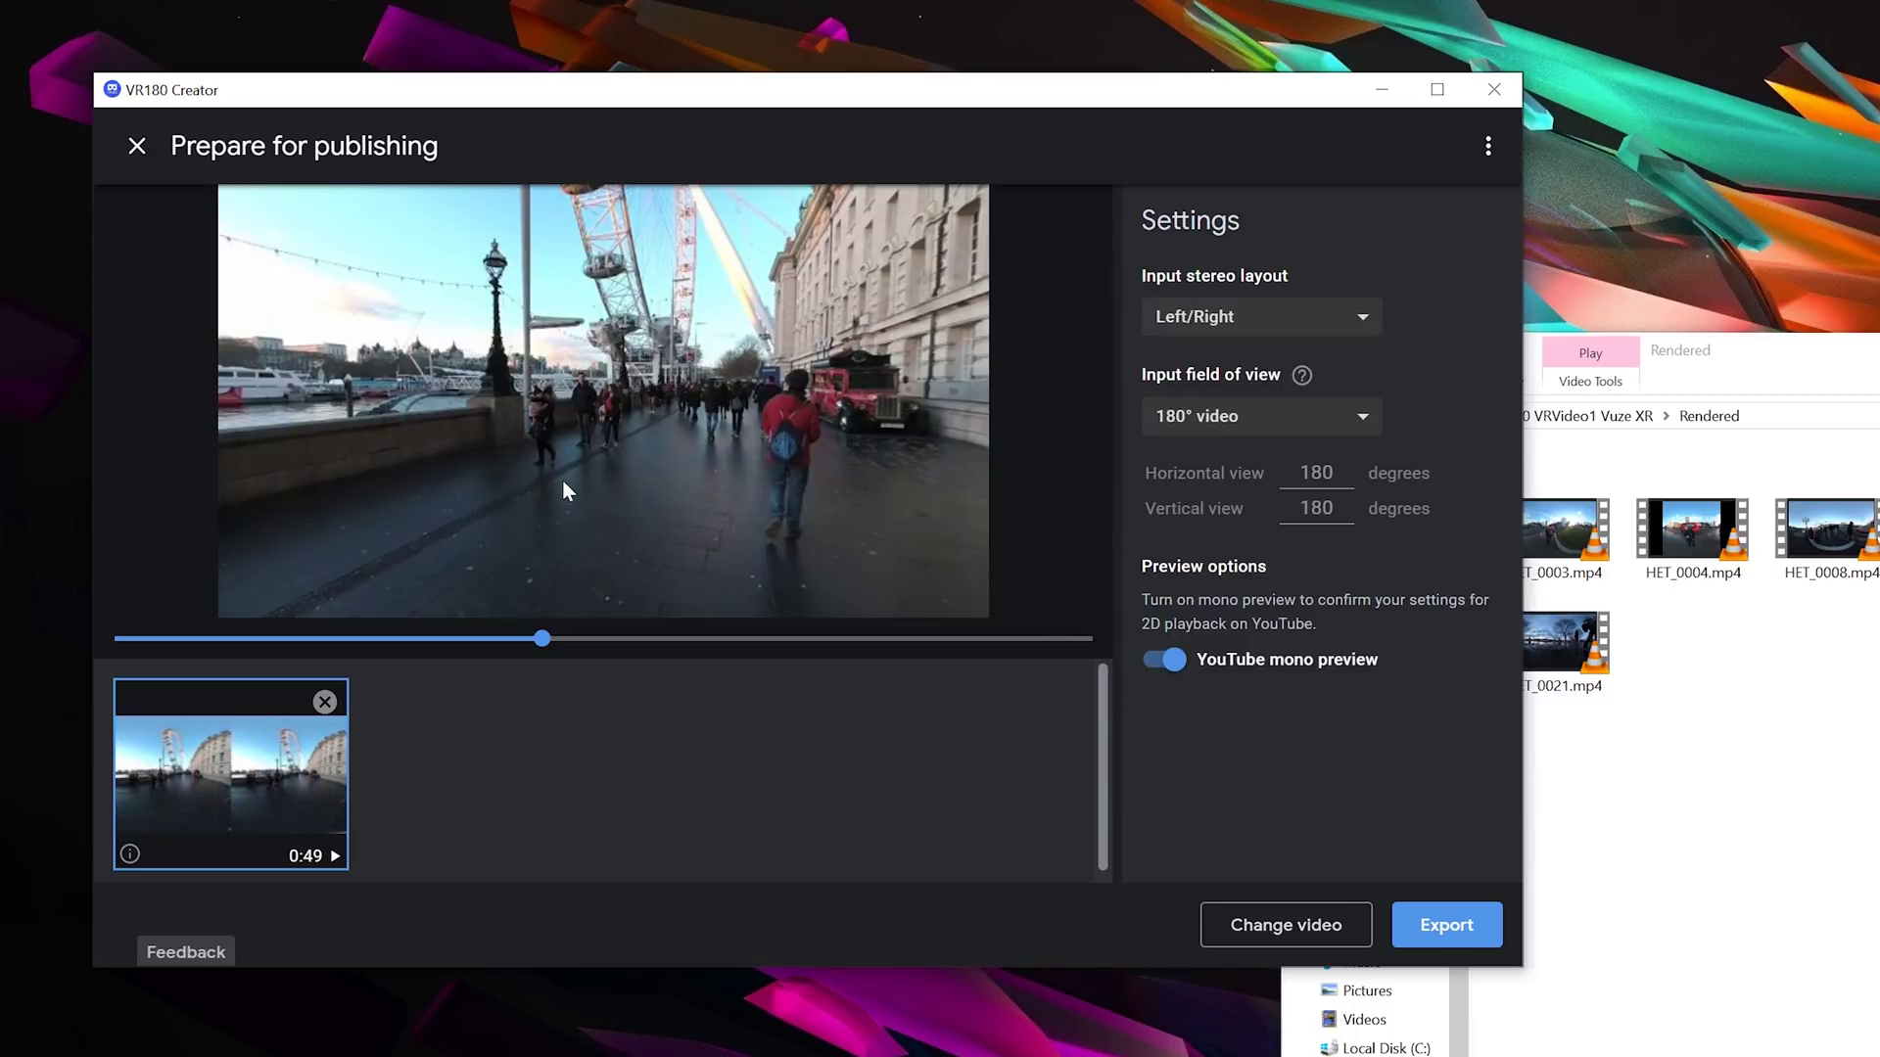
{"action": "left_click", "coordinate": [1256, 322]}
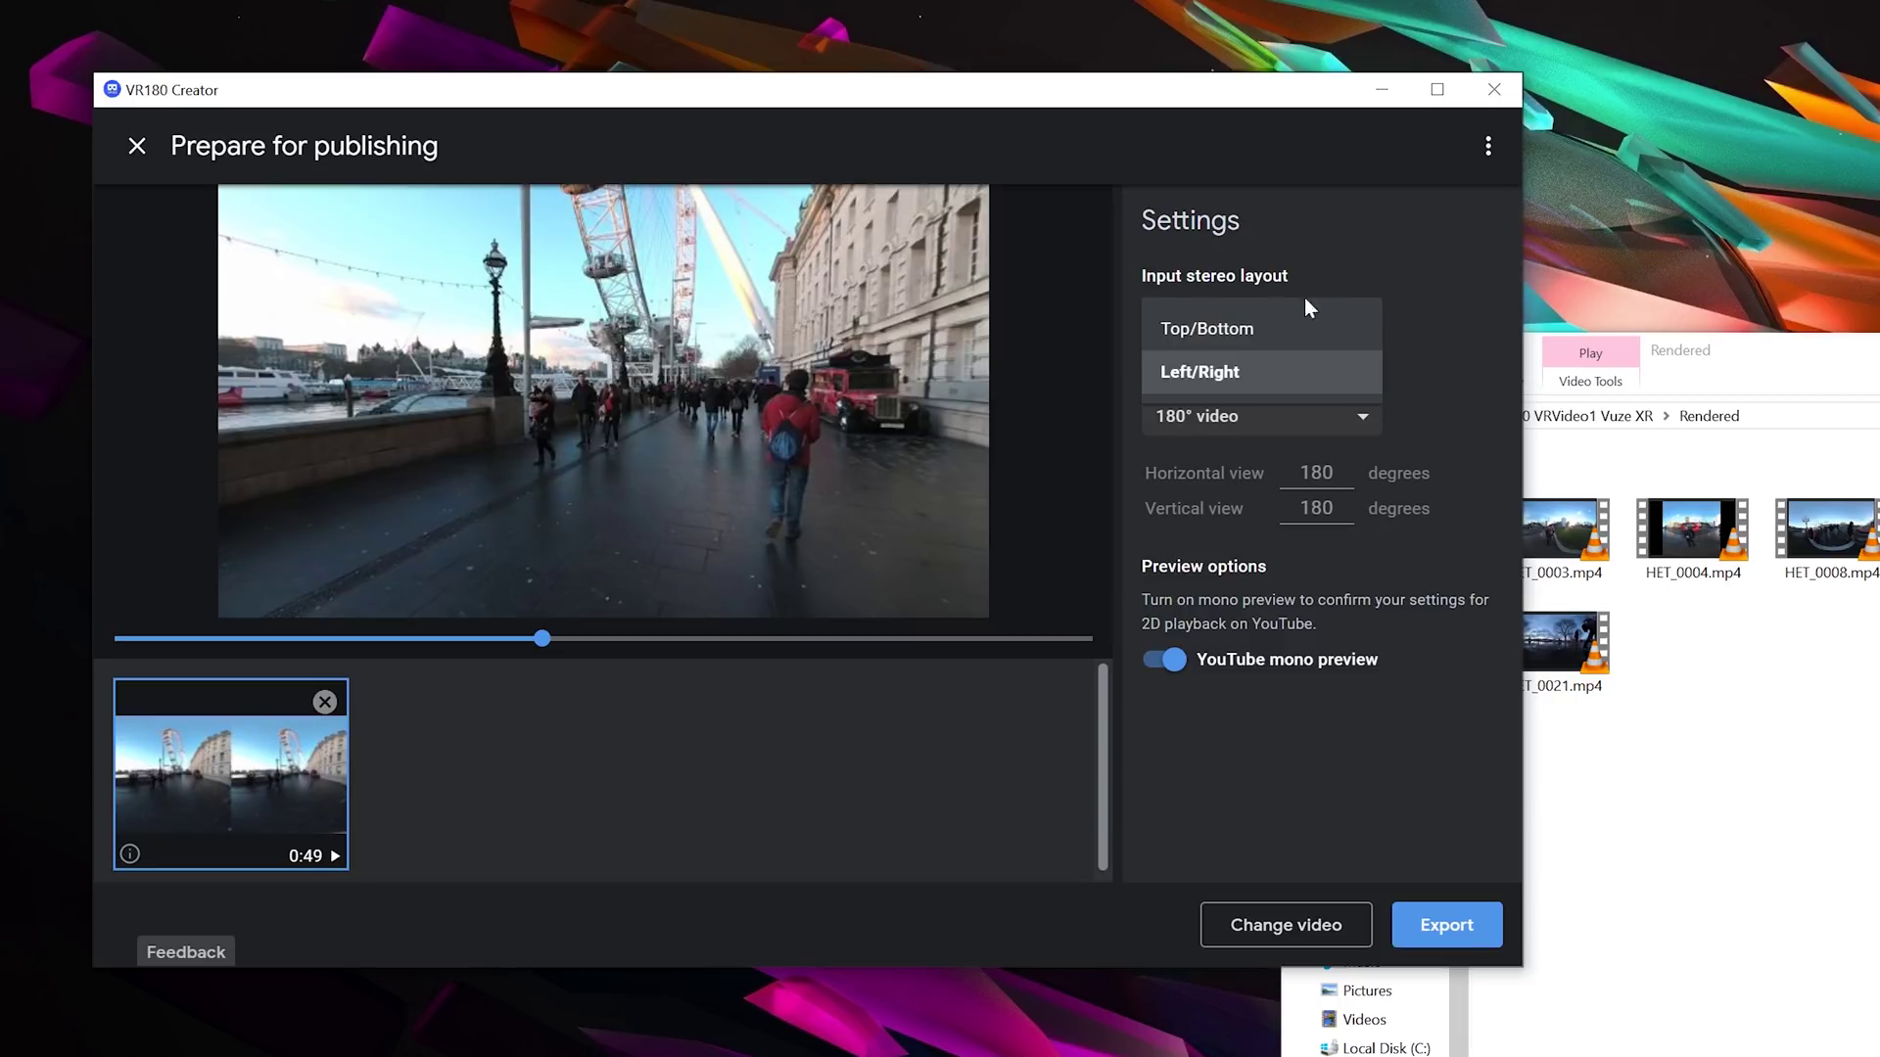
{"action": "left_click", "coordinate": [1336, 271]}
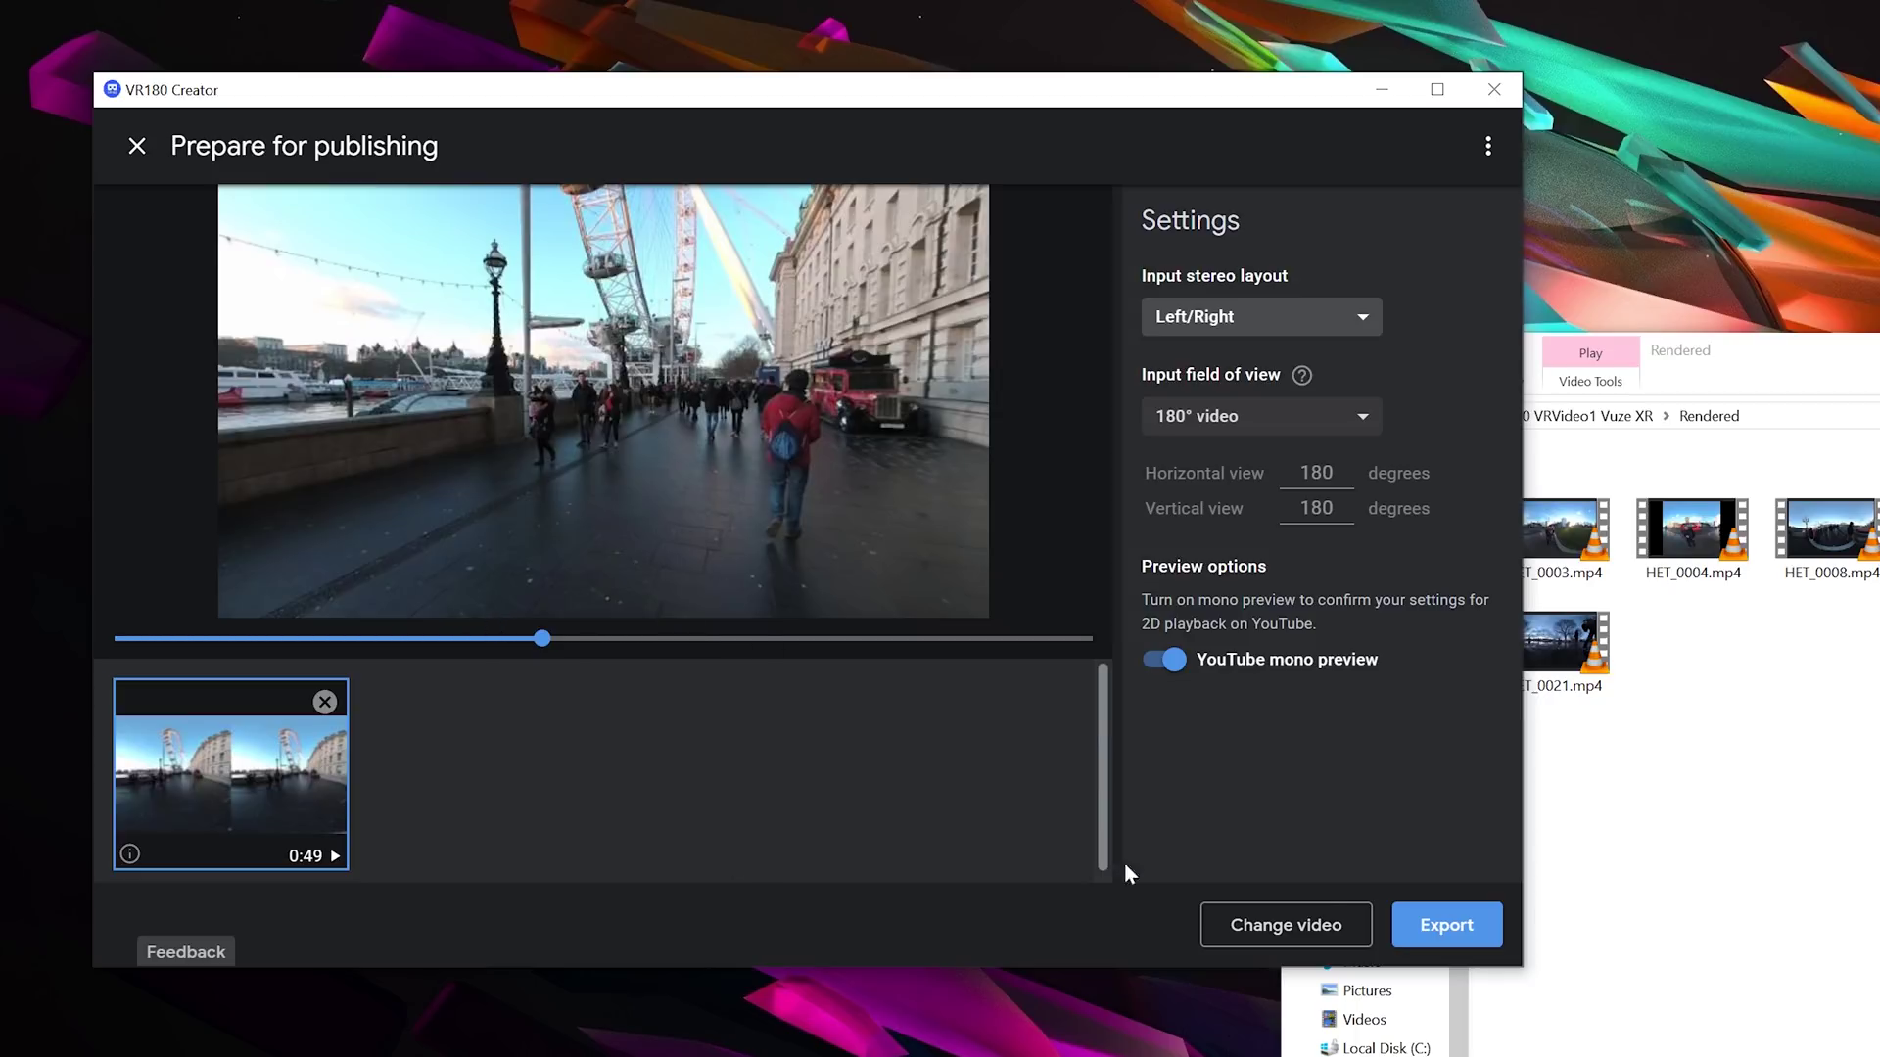
{"action": "left_click", "coordinate": [1461, 932]}
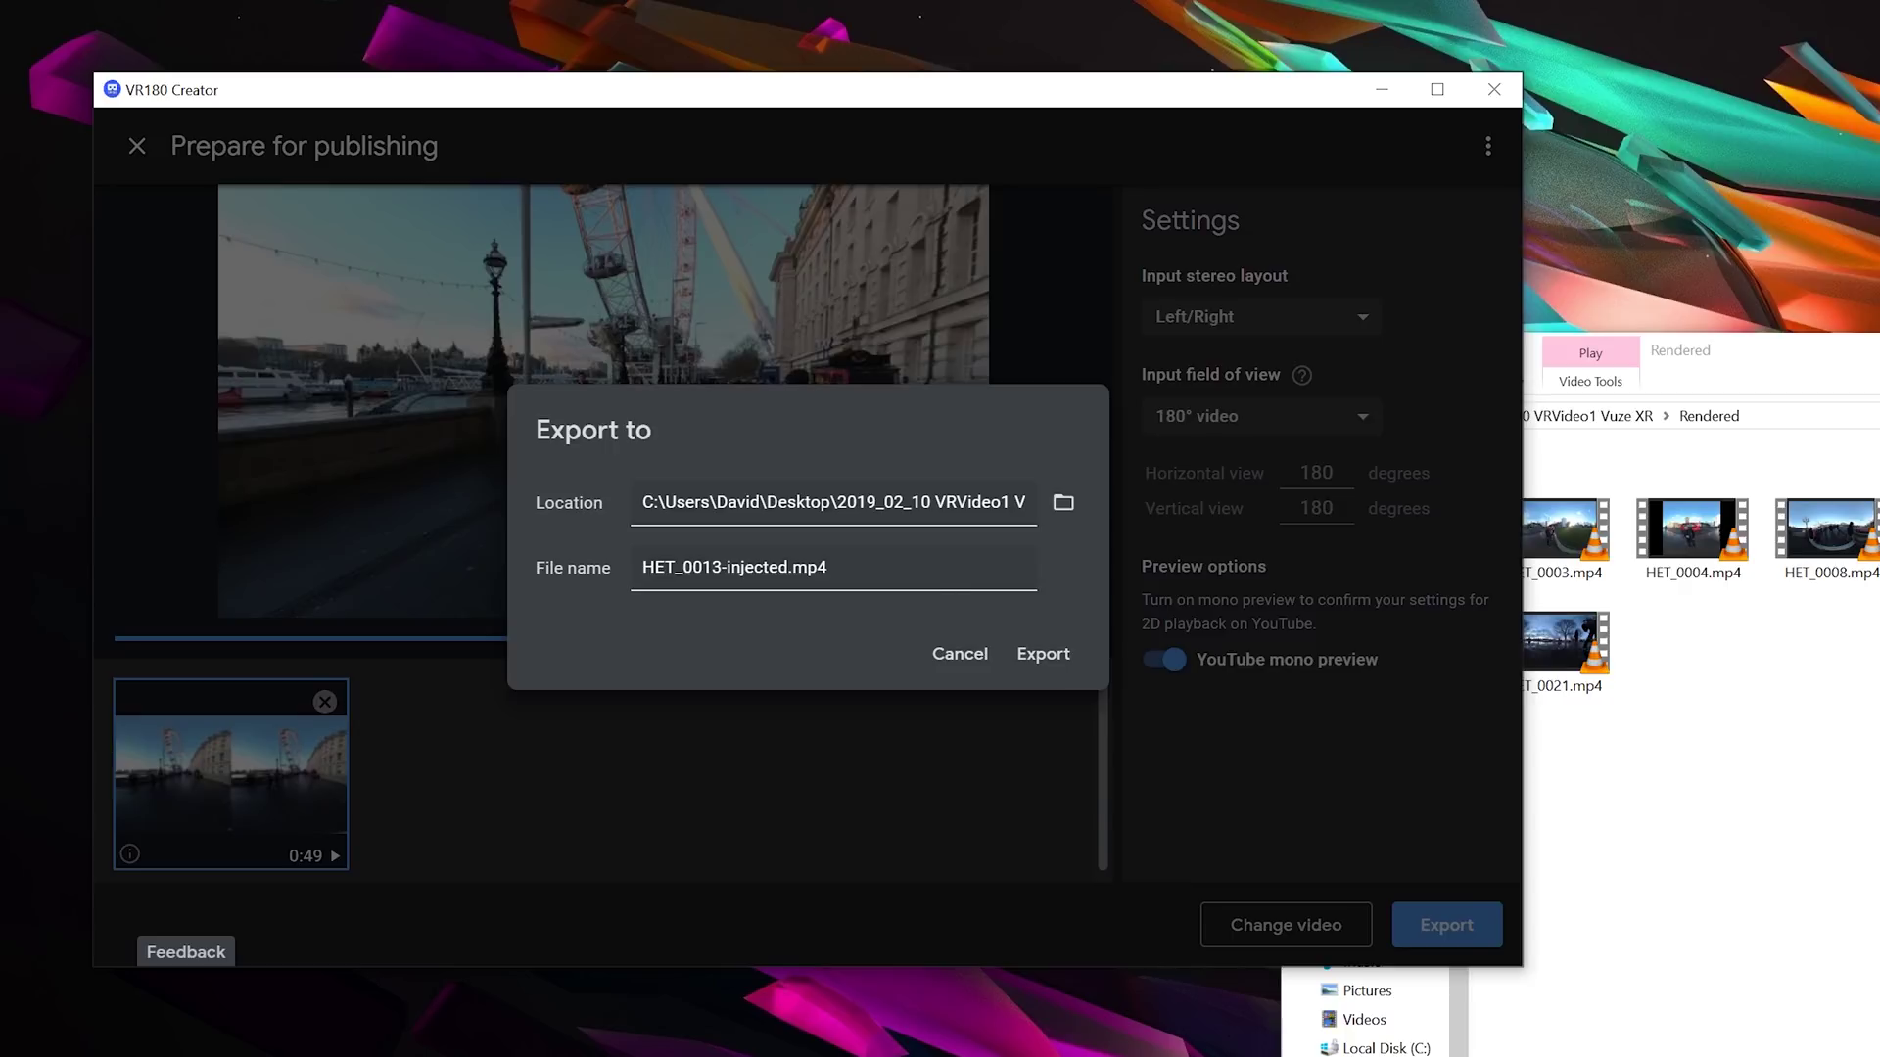
Step: Export the video as HET_0013-injected.mp4 and dismiss the 'Video prepared' notice
{"action": "left_click", "coordinate": [1036, 656]}
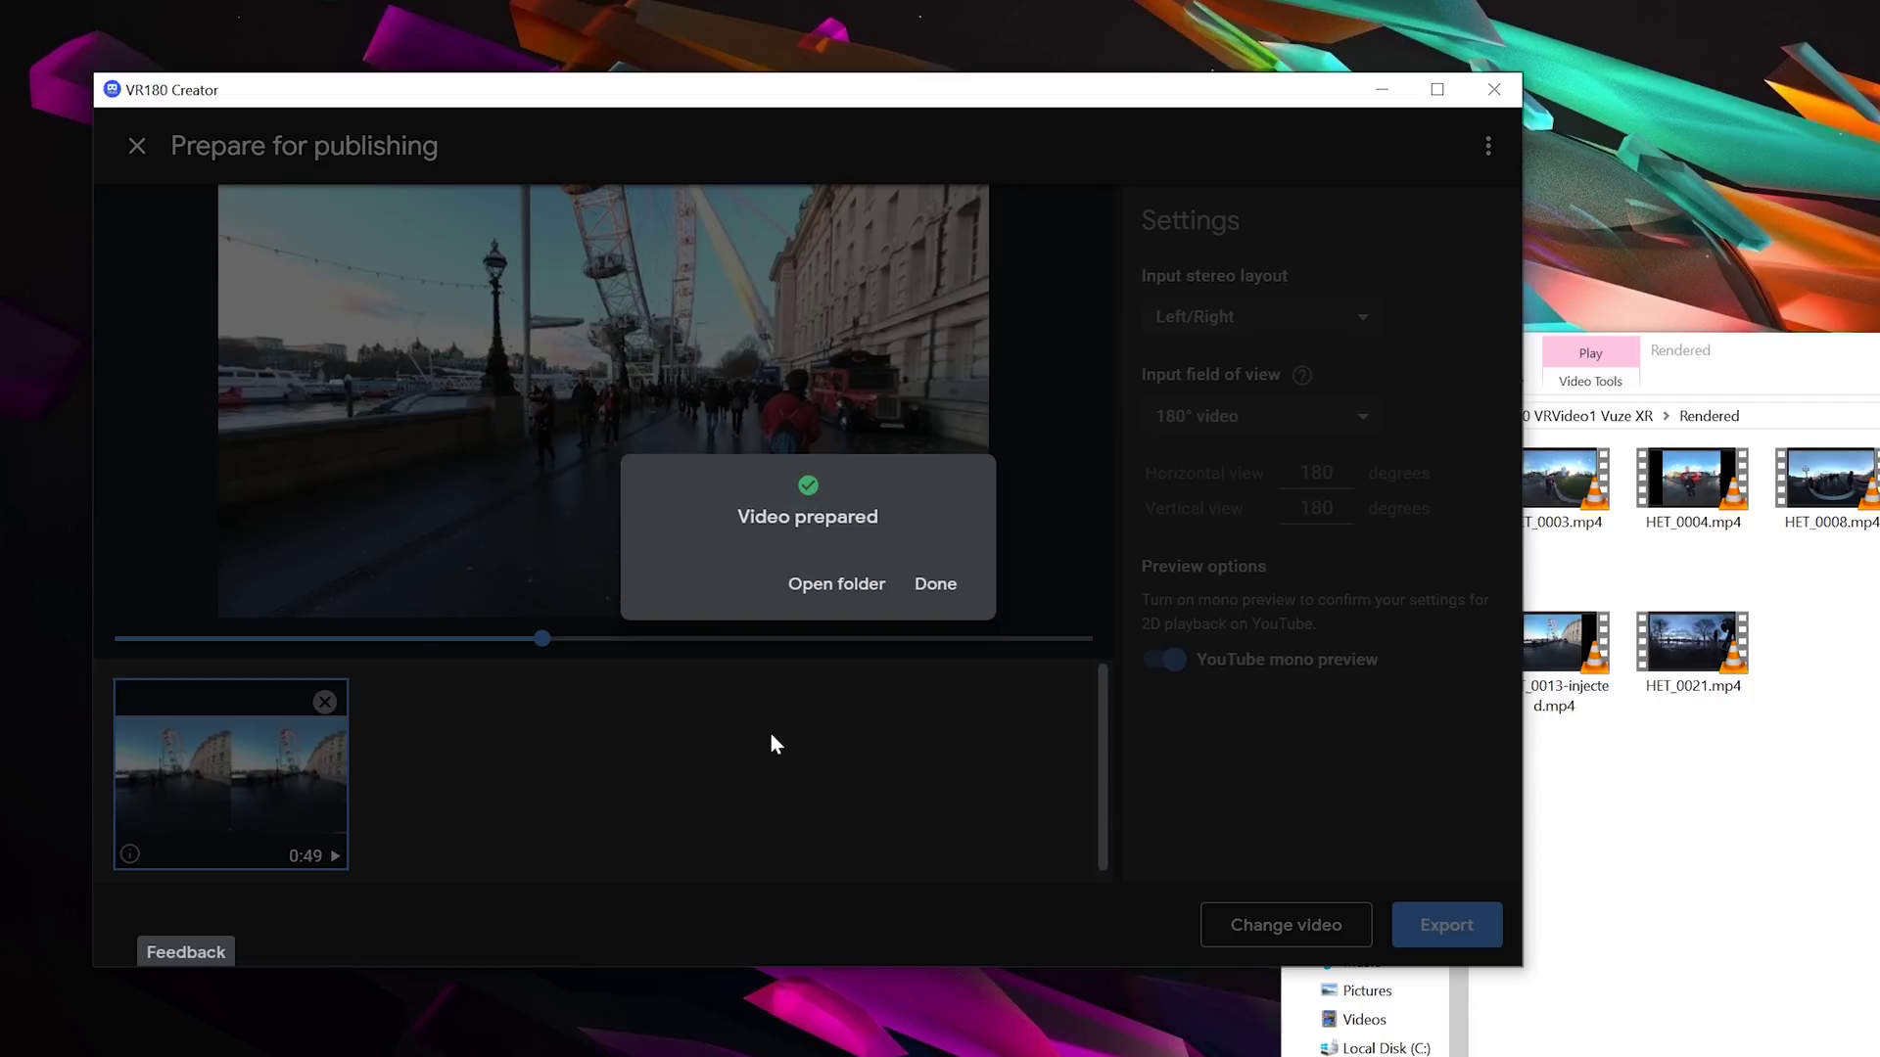
{"action": "left_click", "coordinate": [933, 592]}
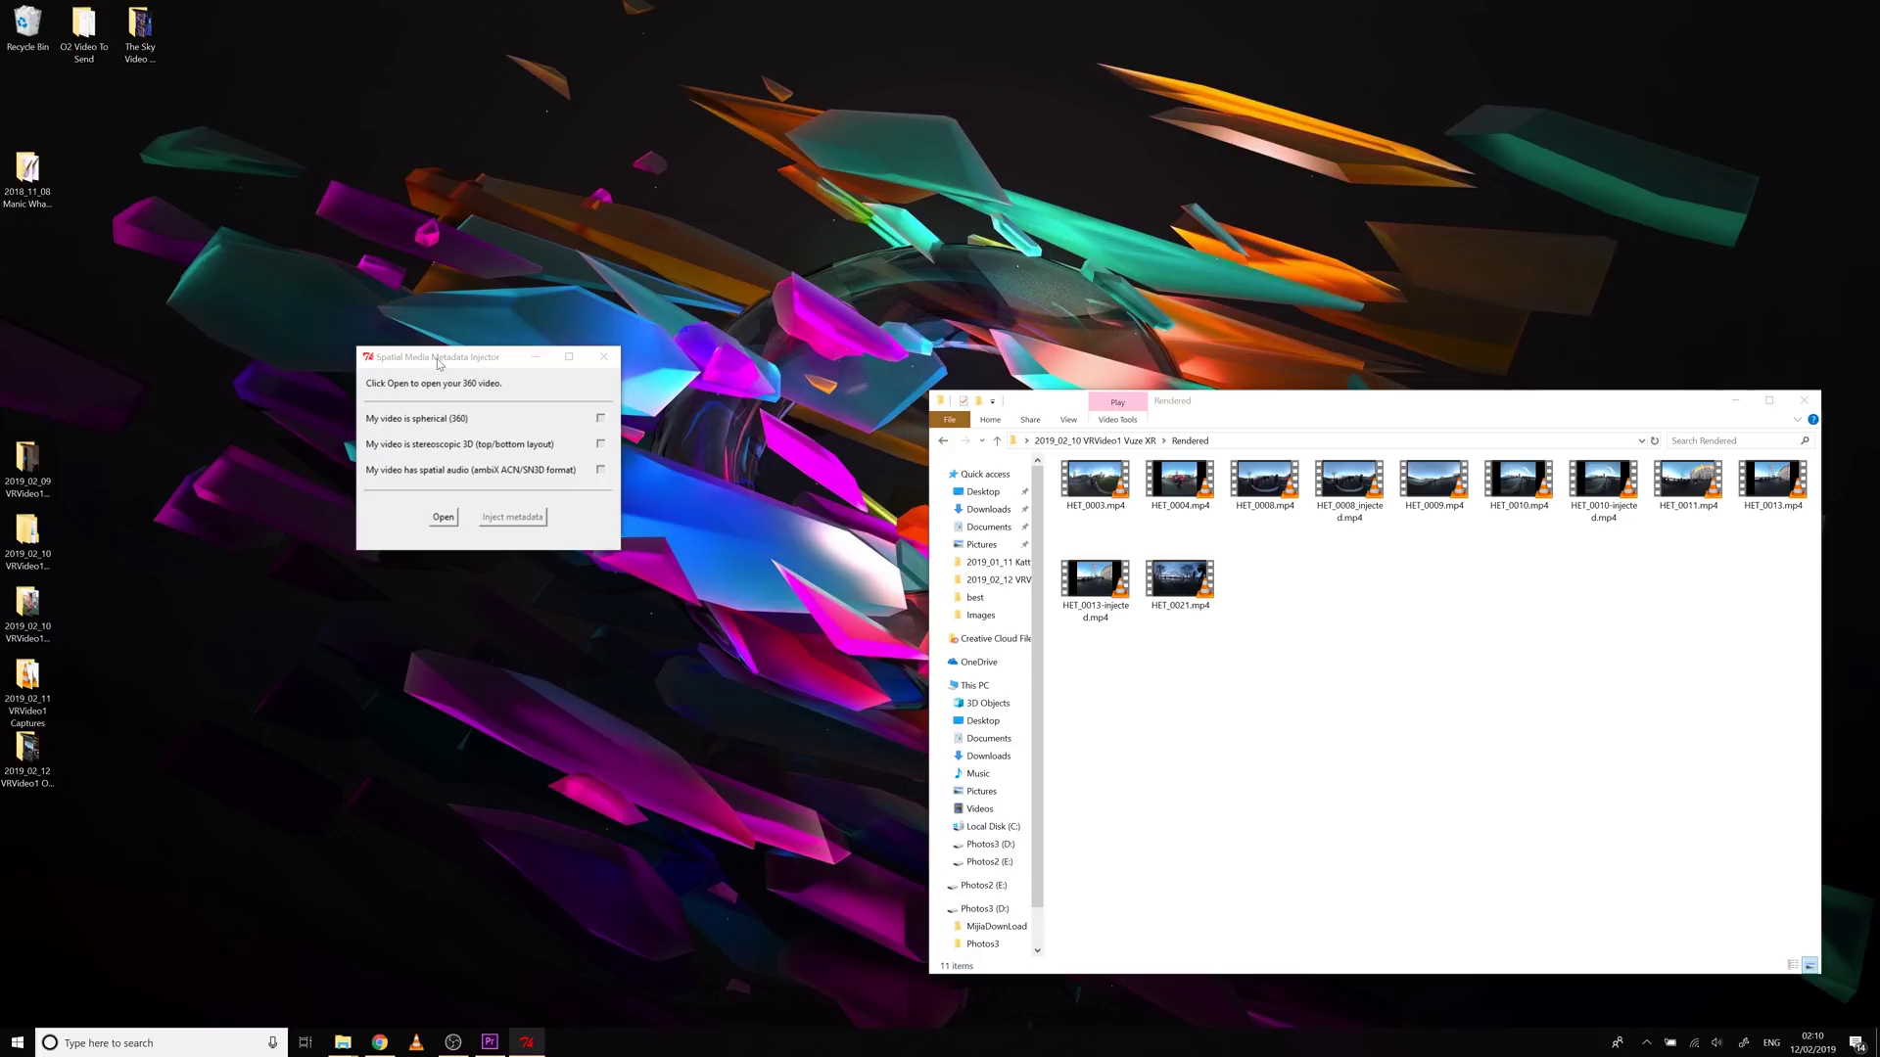
Step: Load HET_0009.mp4 from Rendered into the injector and inject spherical (360) metadata
{"action": "left_click_drag", "start_coordinate": [439, 364], "coordinate": [471, 440]}
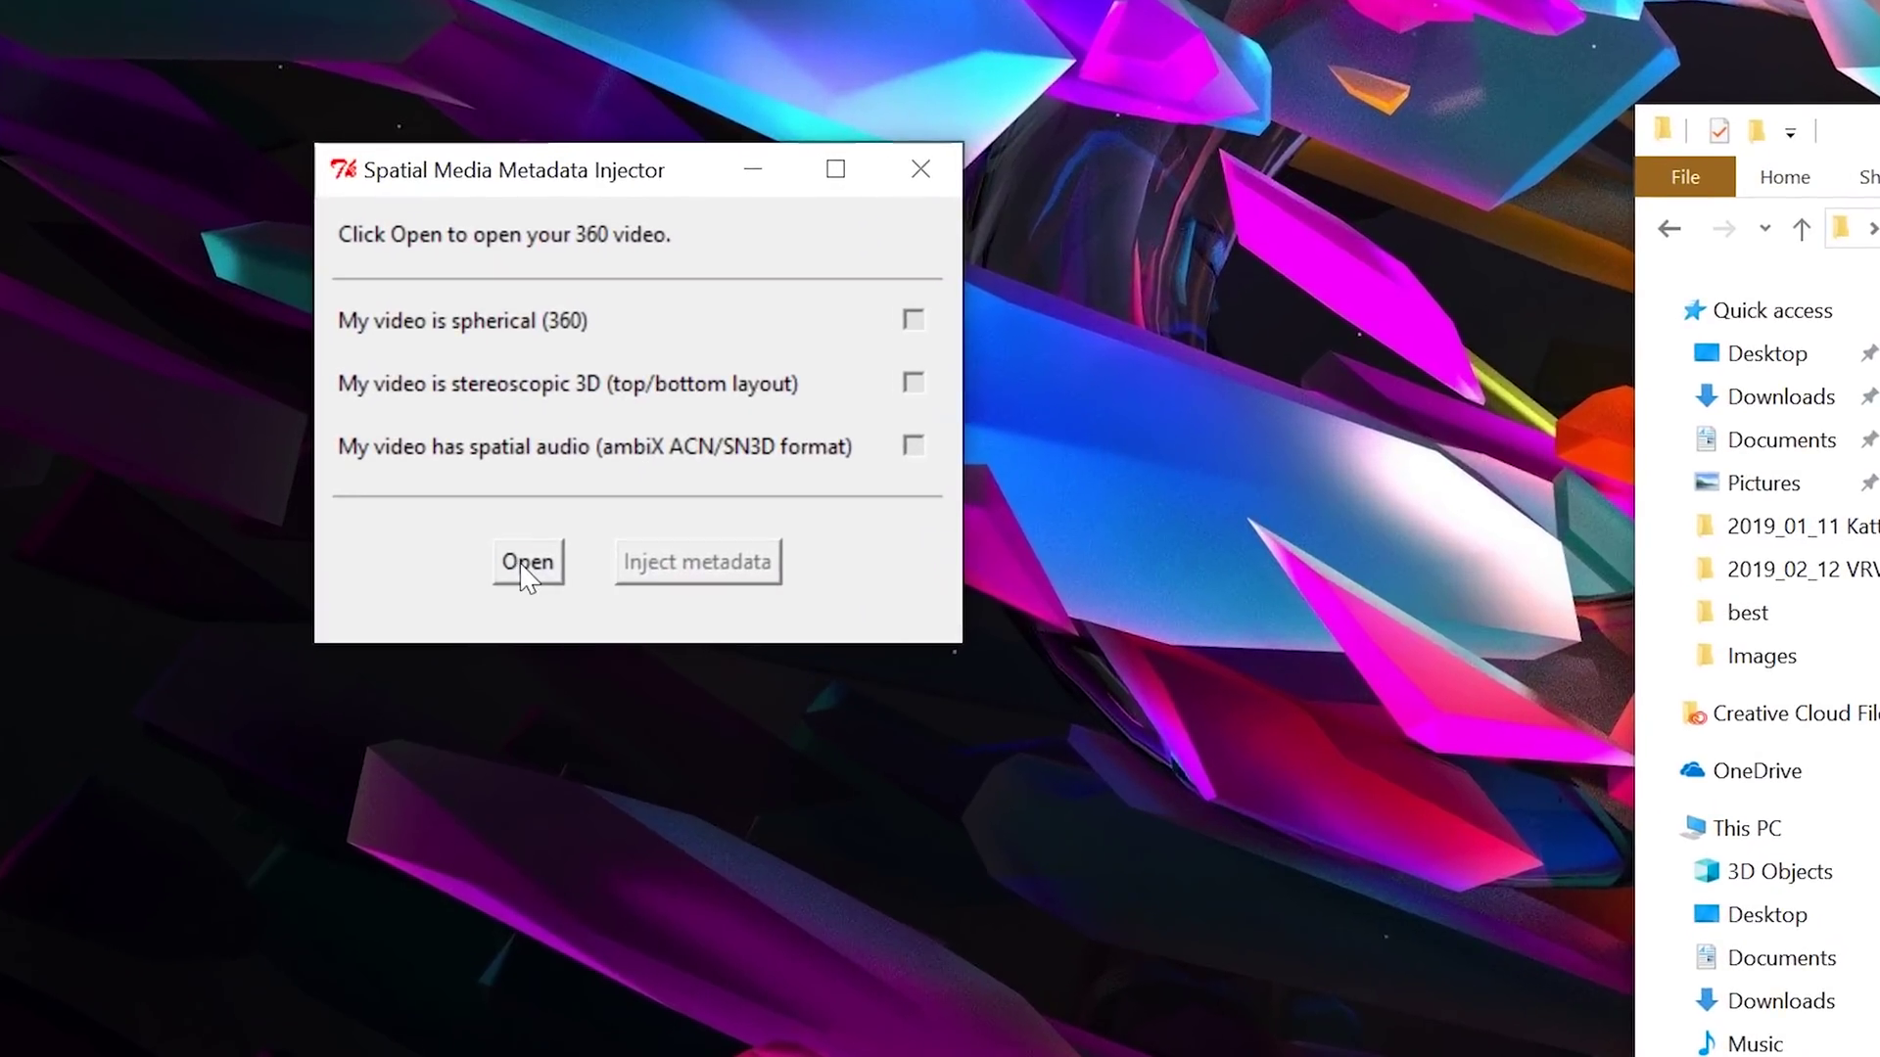
{"action": "left_click", "coordinate": [519, 568]}
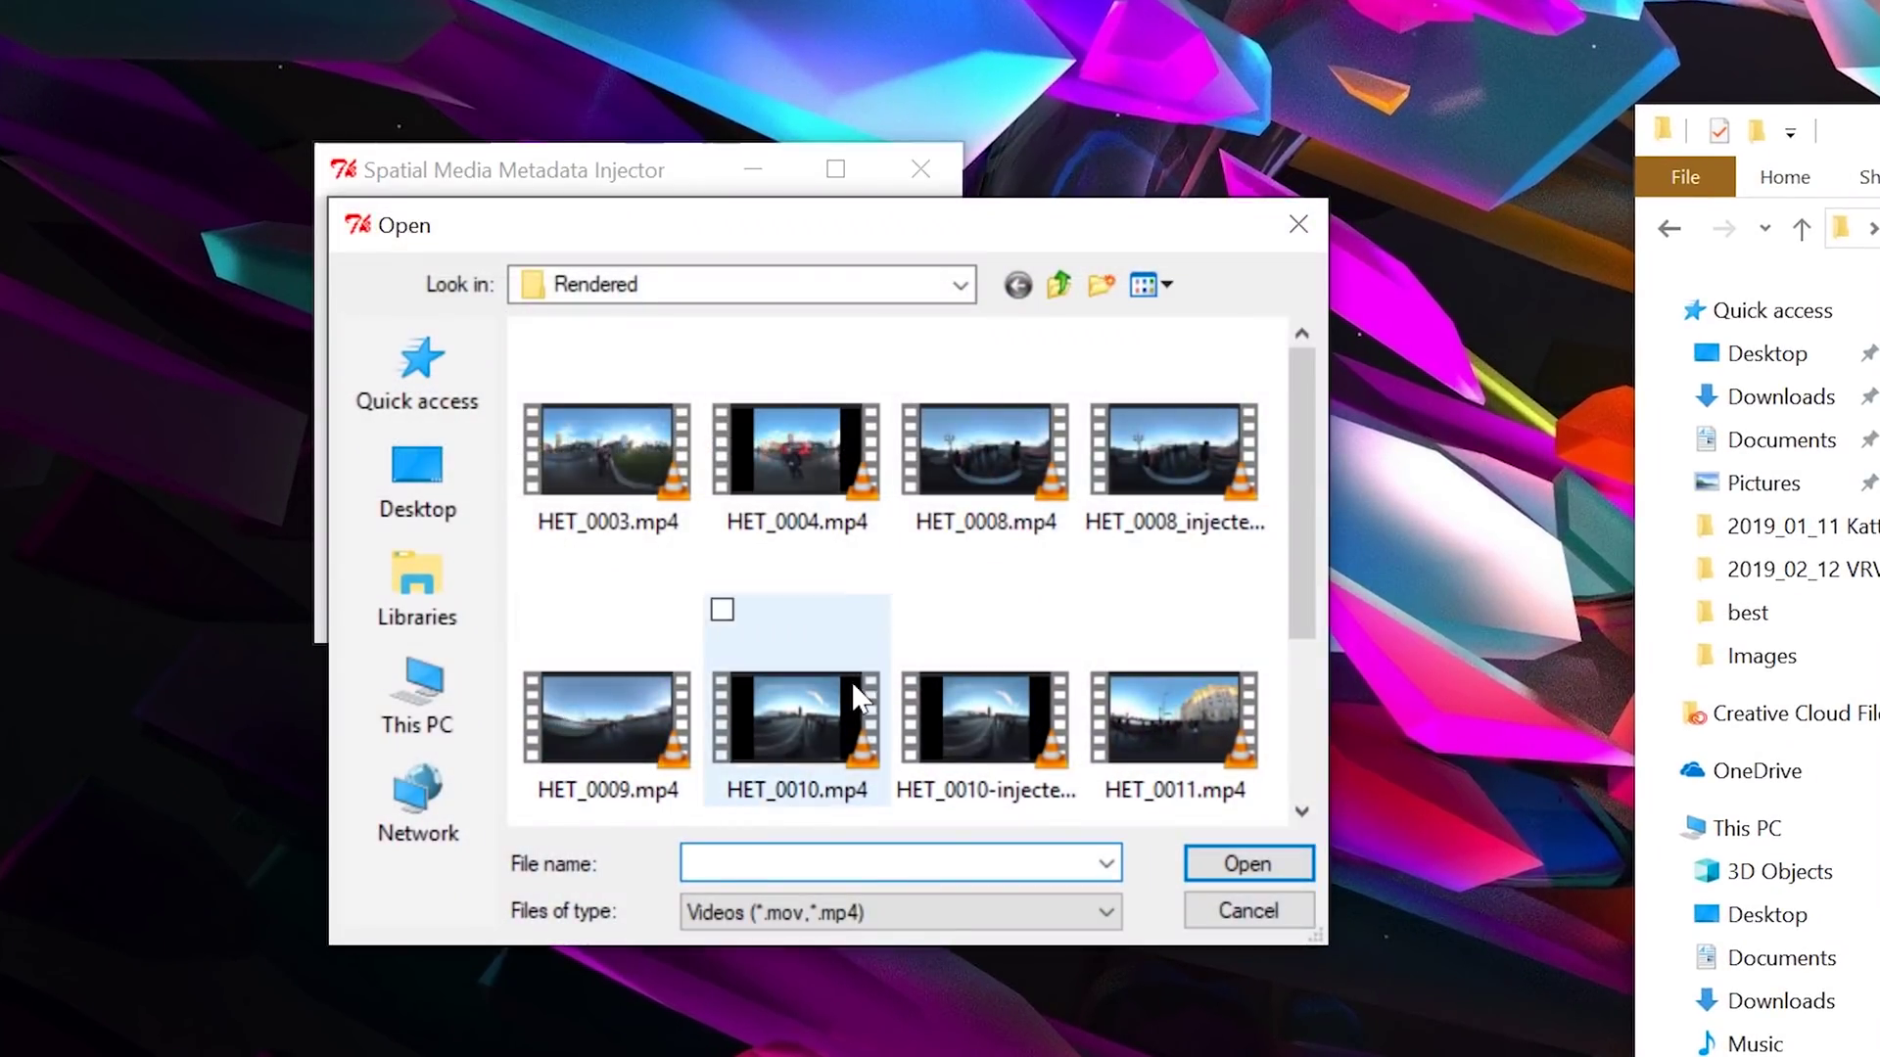
{"action": "double_click", "coordinate": [597, 724]}
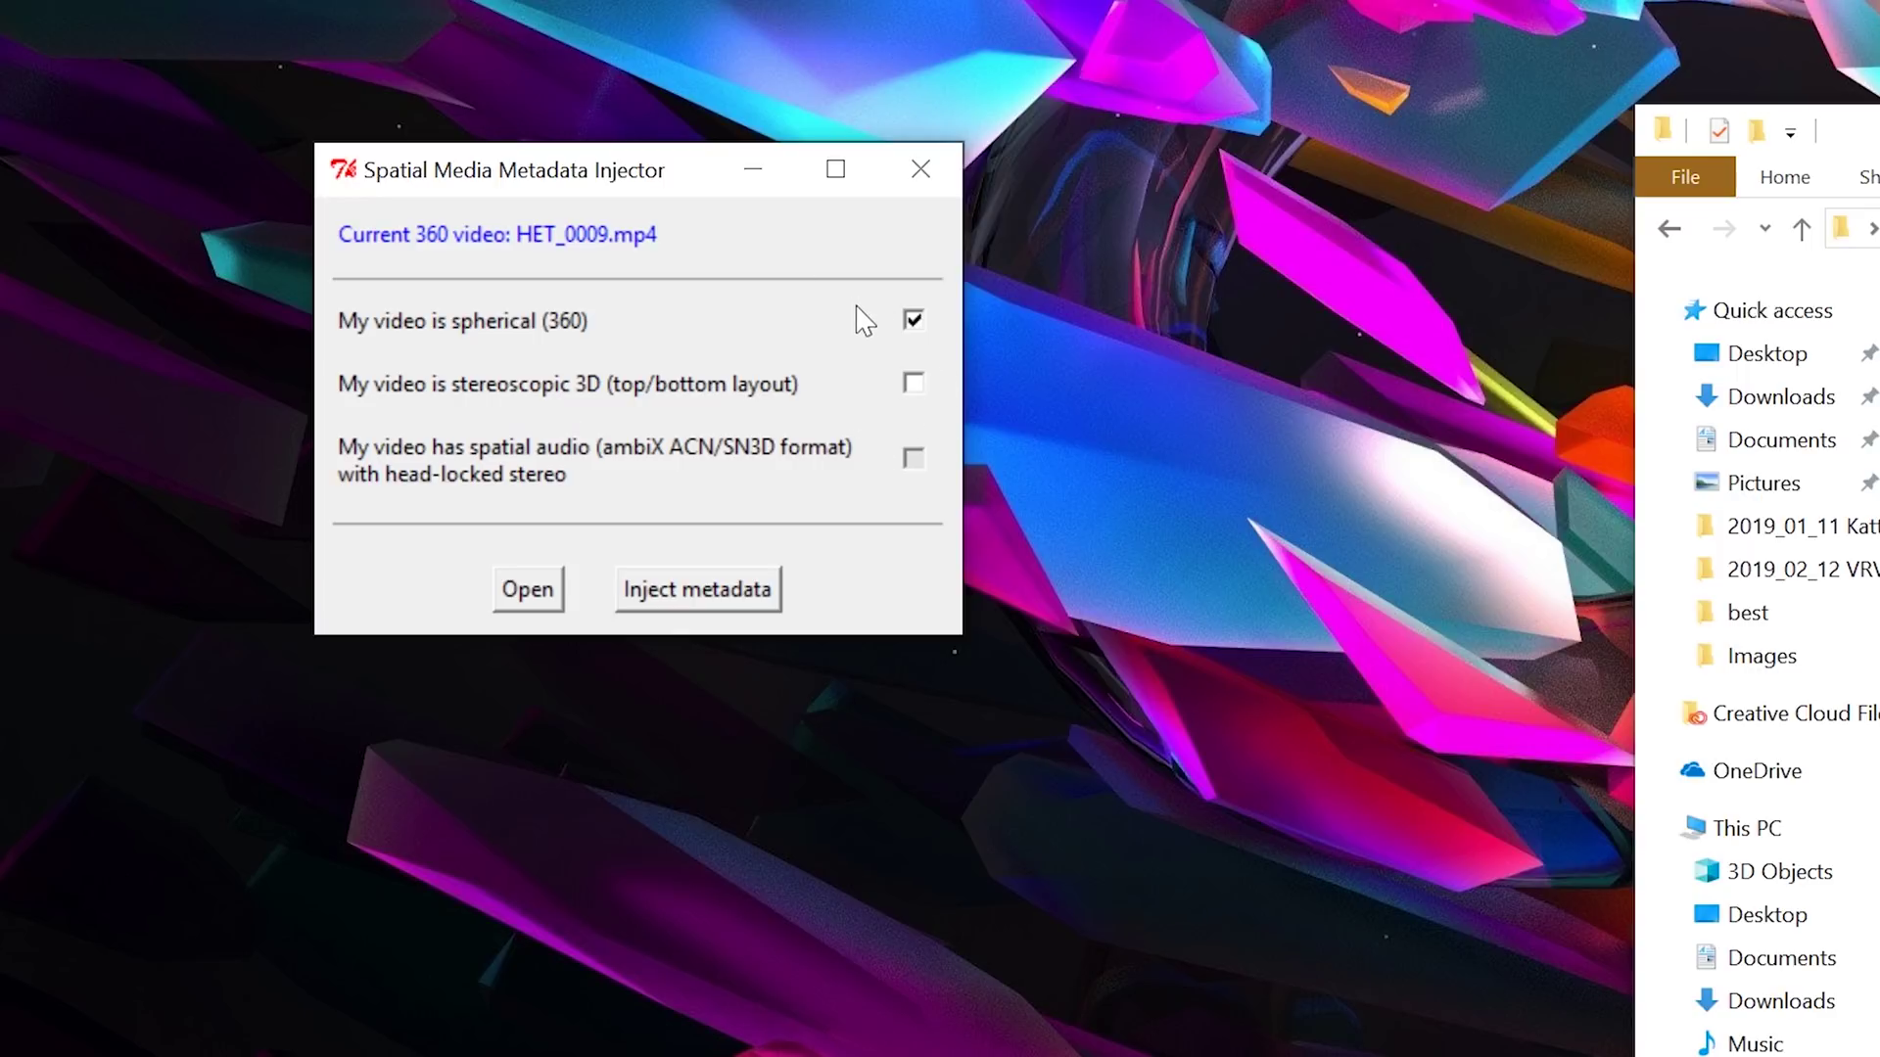
{"action": "left_click", "coordinate": [681, 591]}
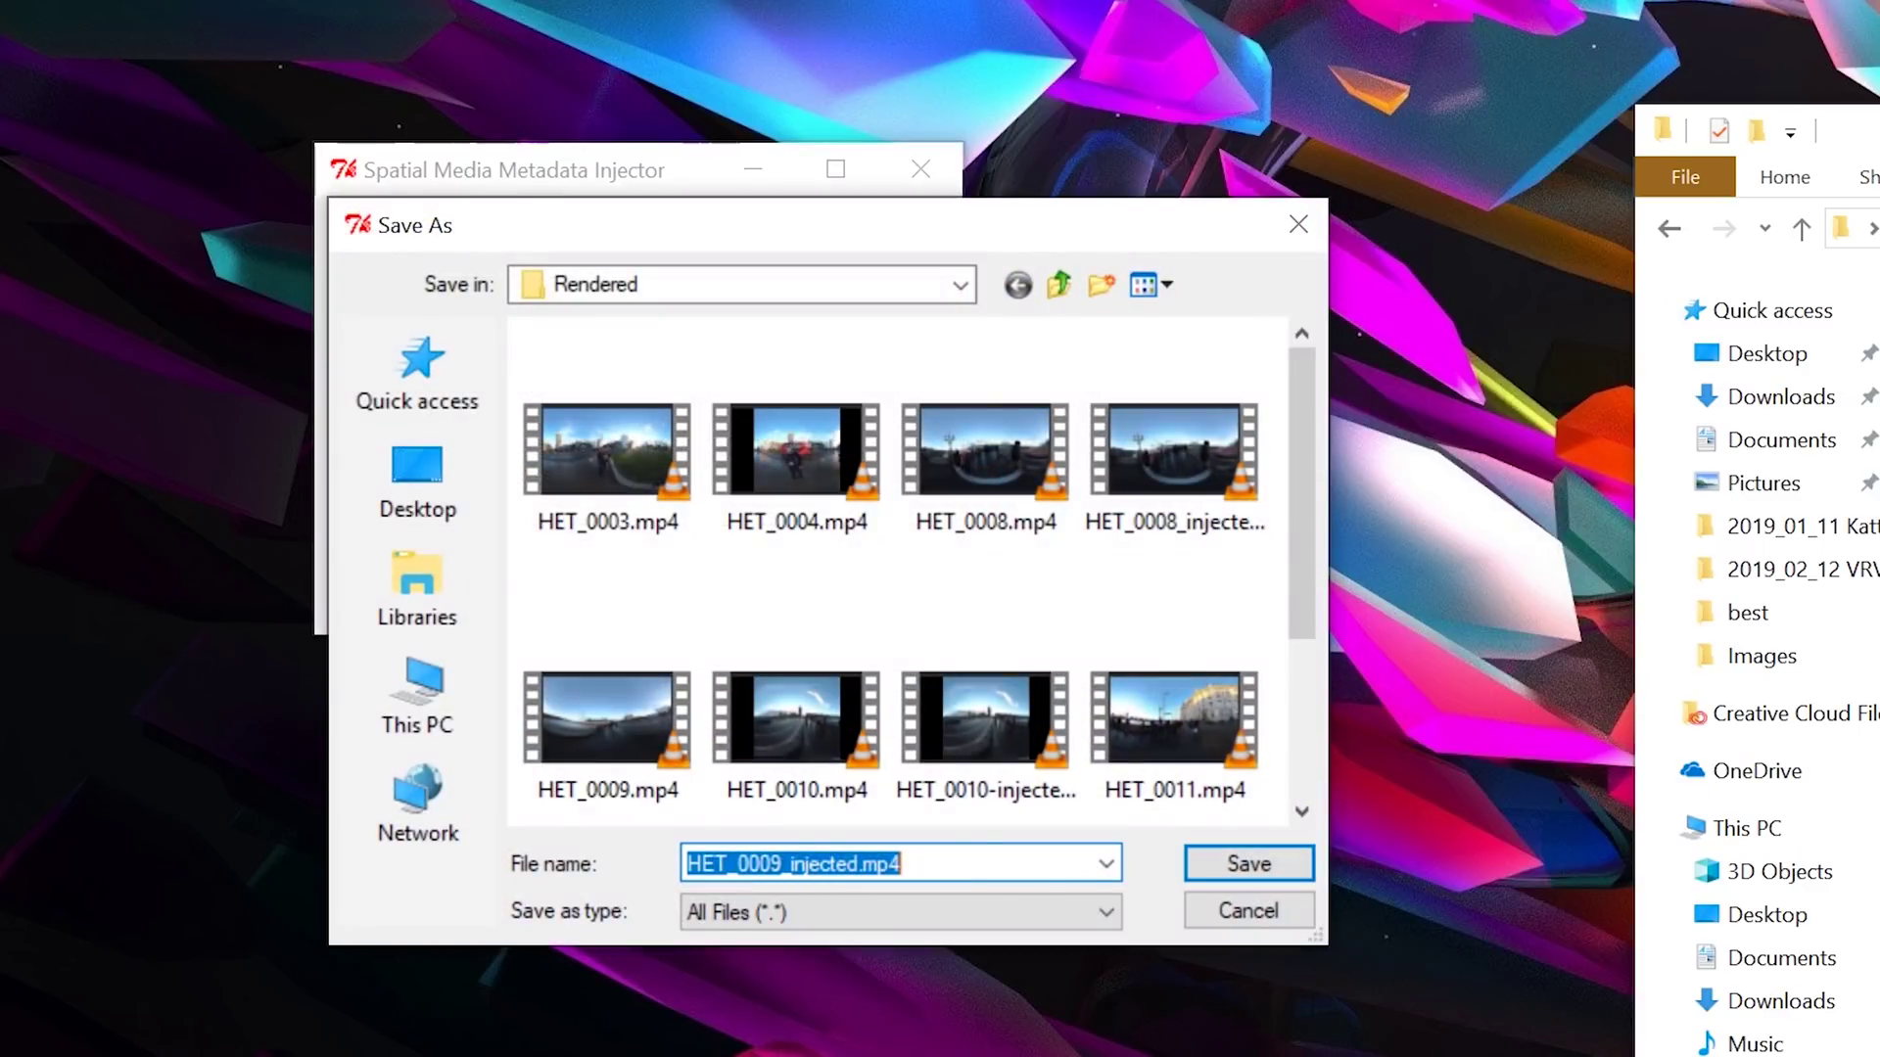
Step: Save the injected copy as HET_0009_injected.mp4 in the Rendered folder
{"action": "left_click", "coordinate": [1238, 869]}
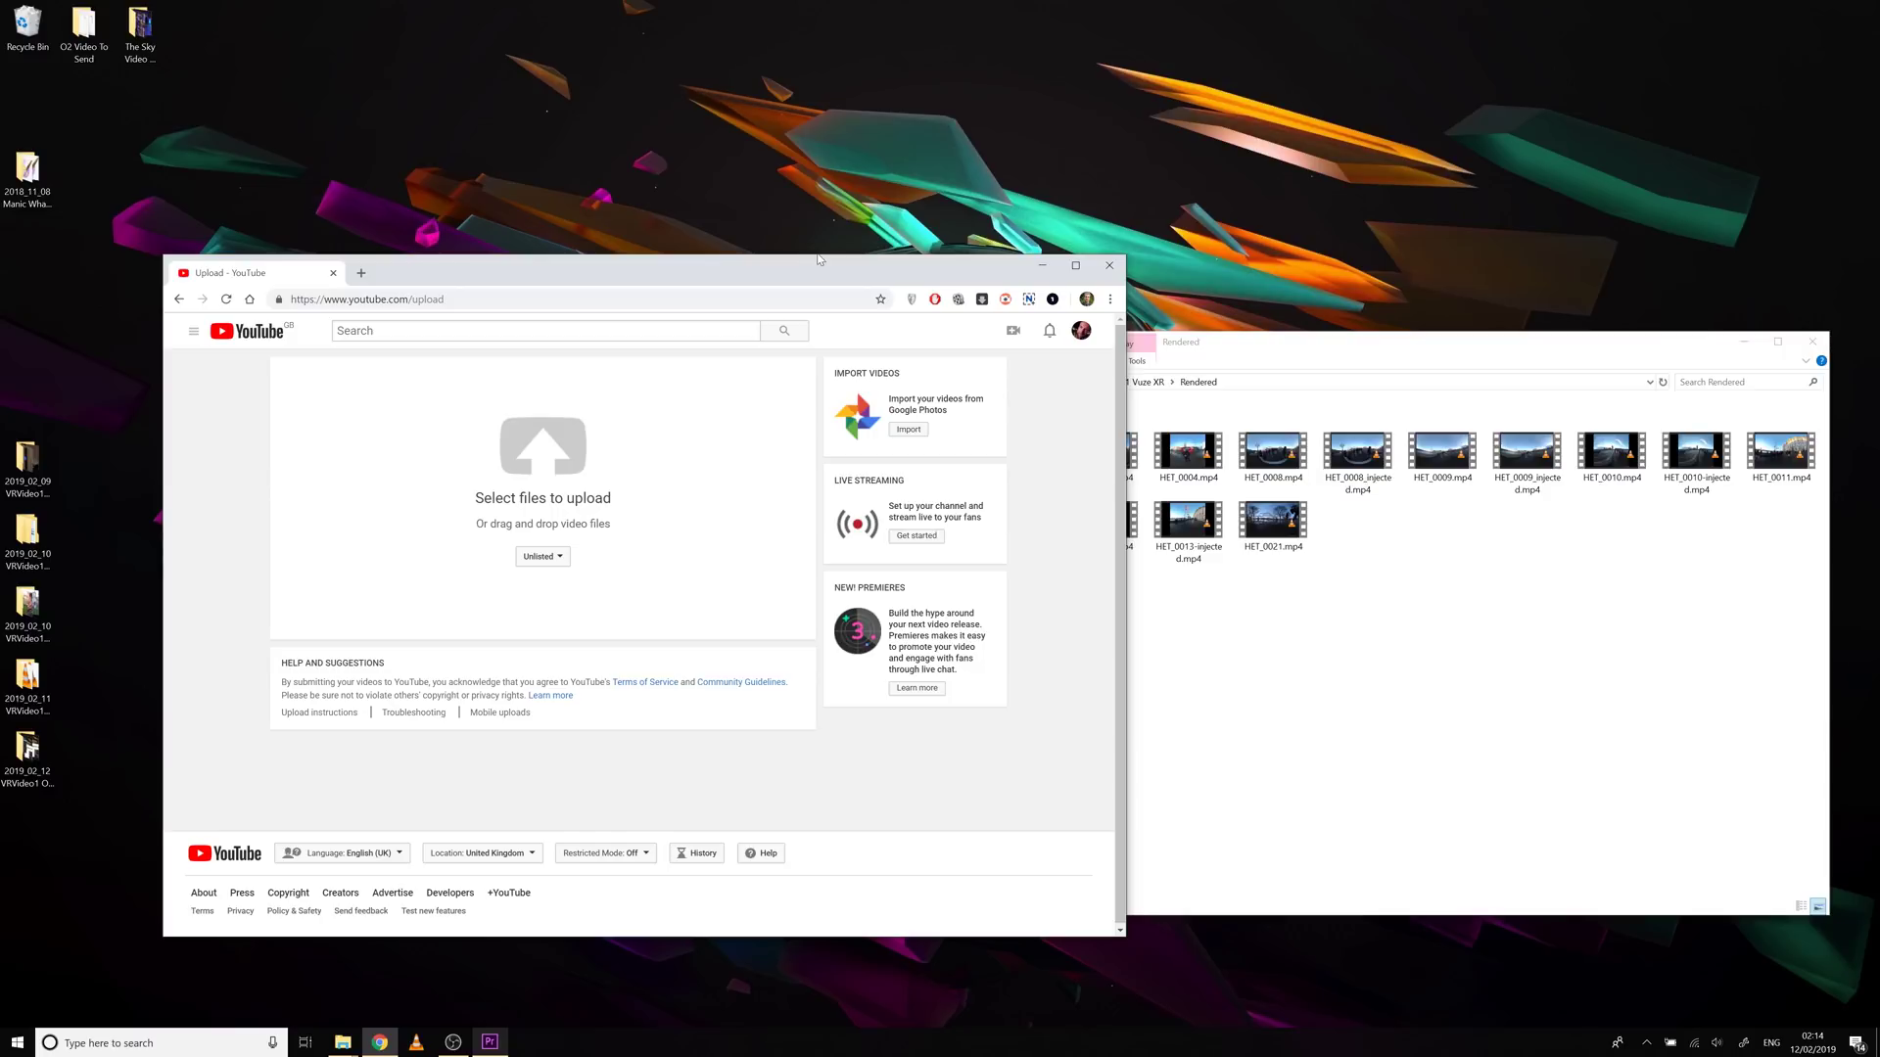
Step: Drag the injected video from the Rendered folder onto YouTube's upload area
{"action": "left_click", "coordinate": [1671, 669]}
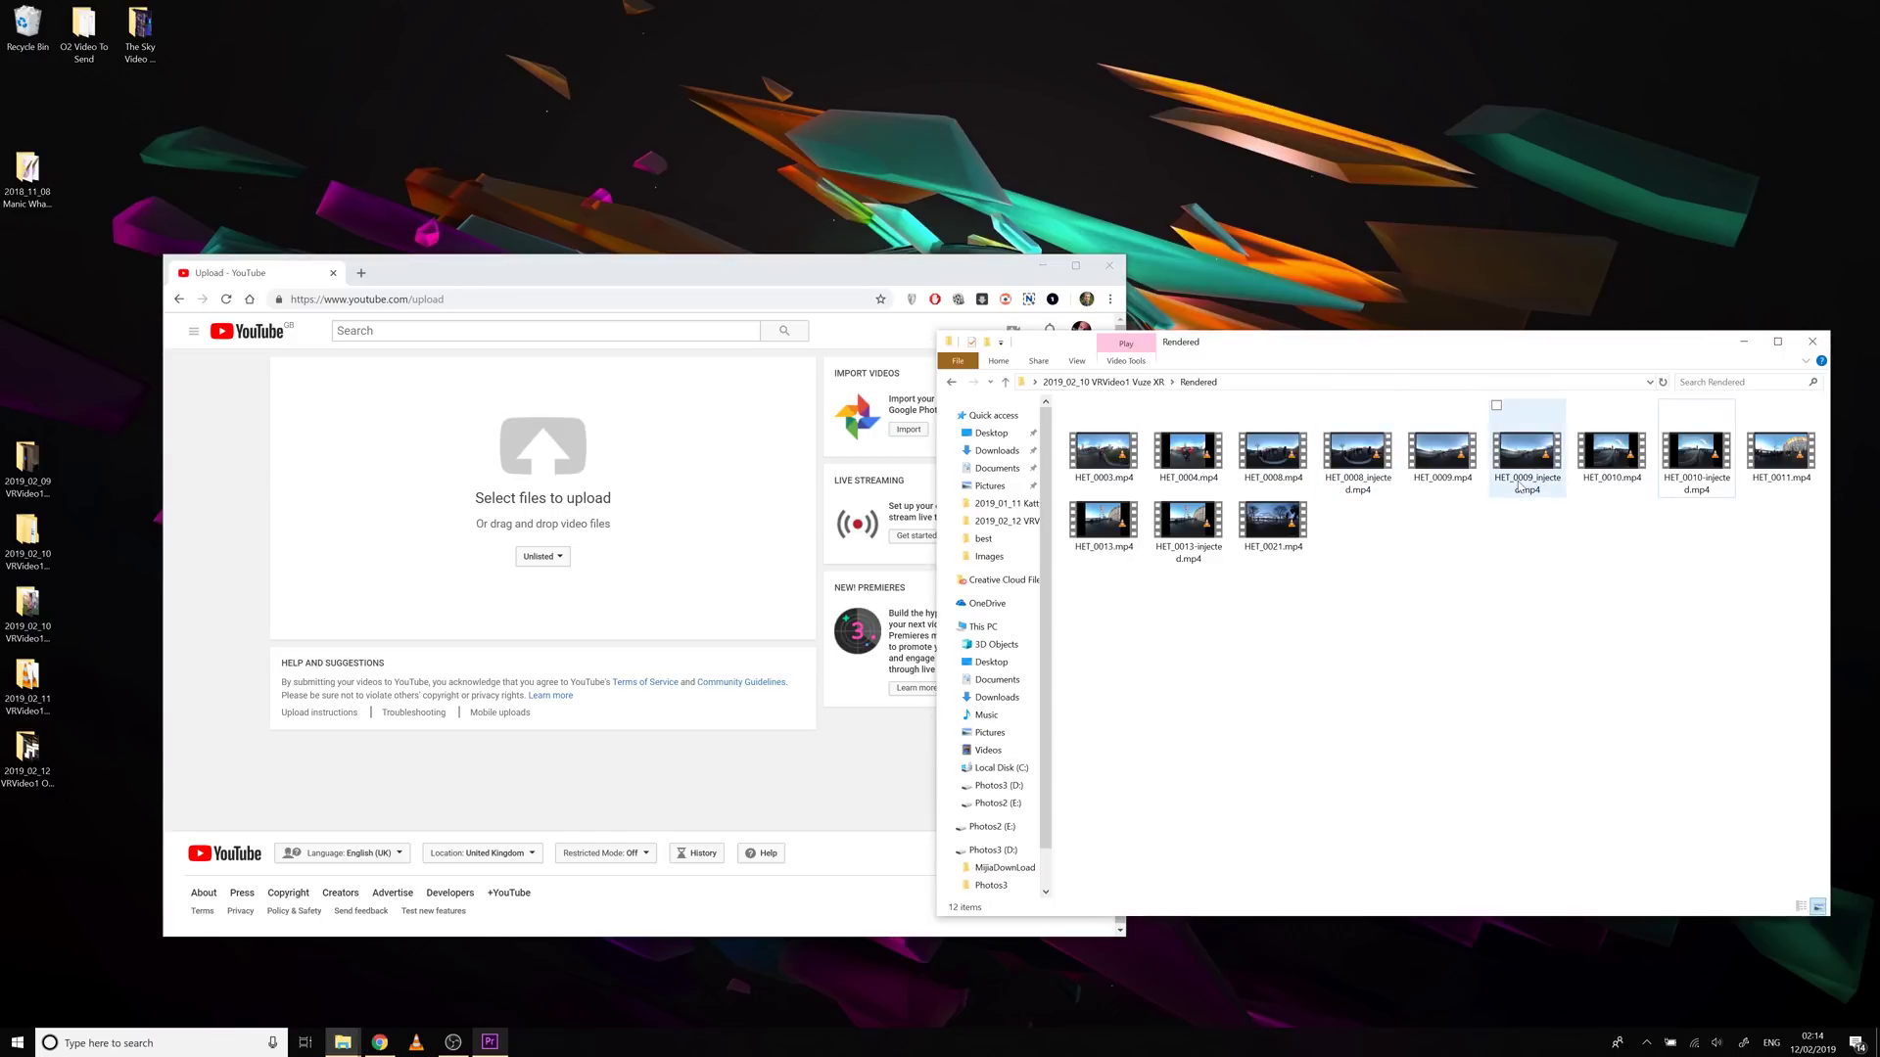
{"action": "left_click", "coordinate": [1694, 453]}
{"action": "left_click_drag", "start_coordinate": [1695, 455], "coordinate": [631, 443]}
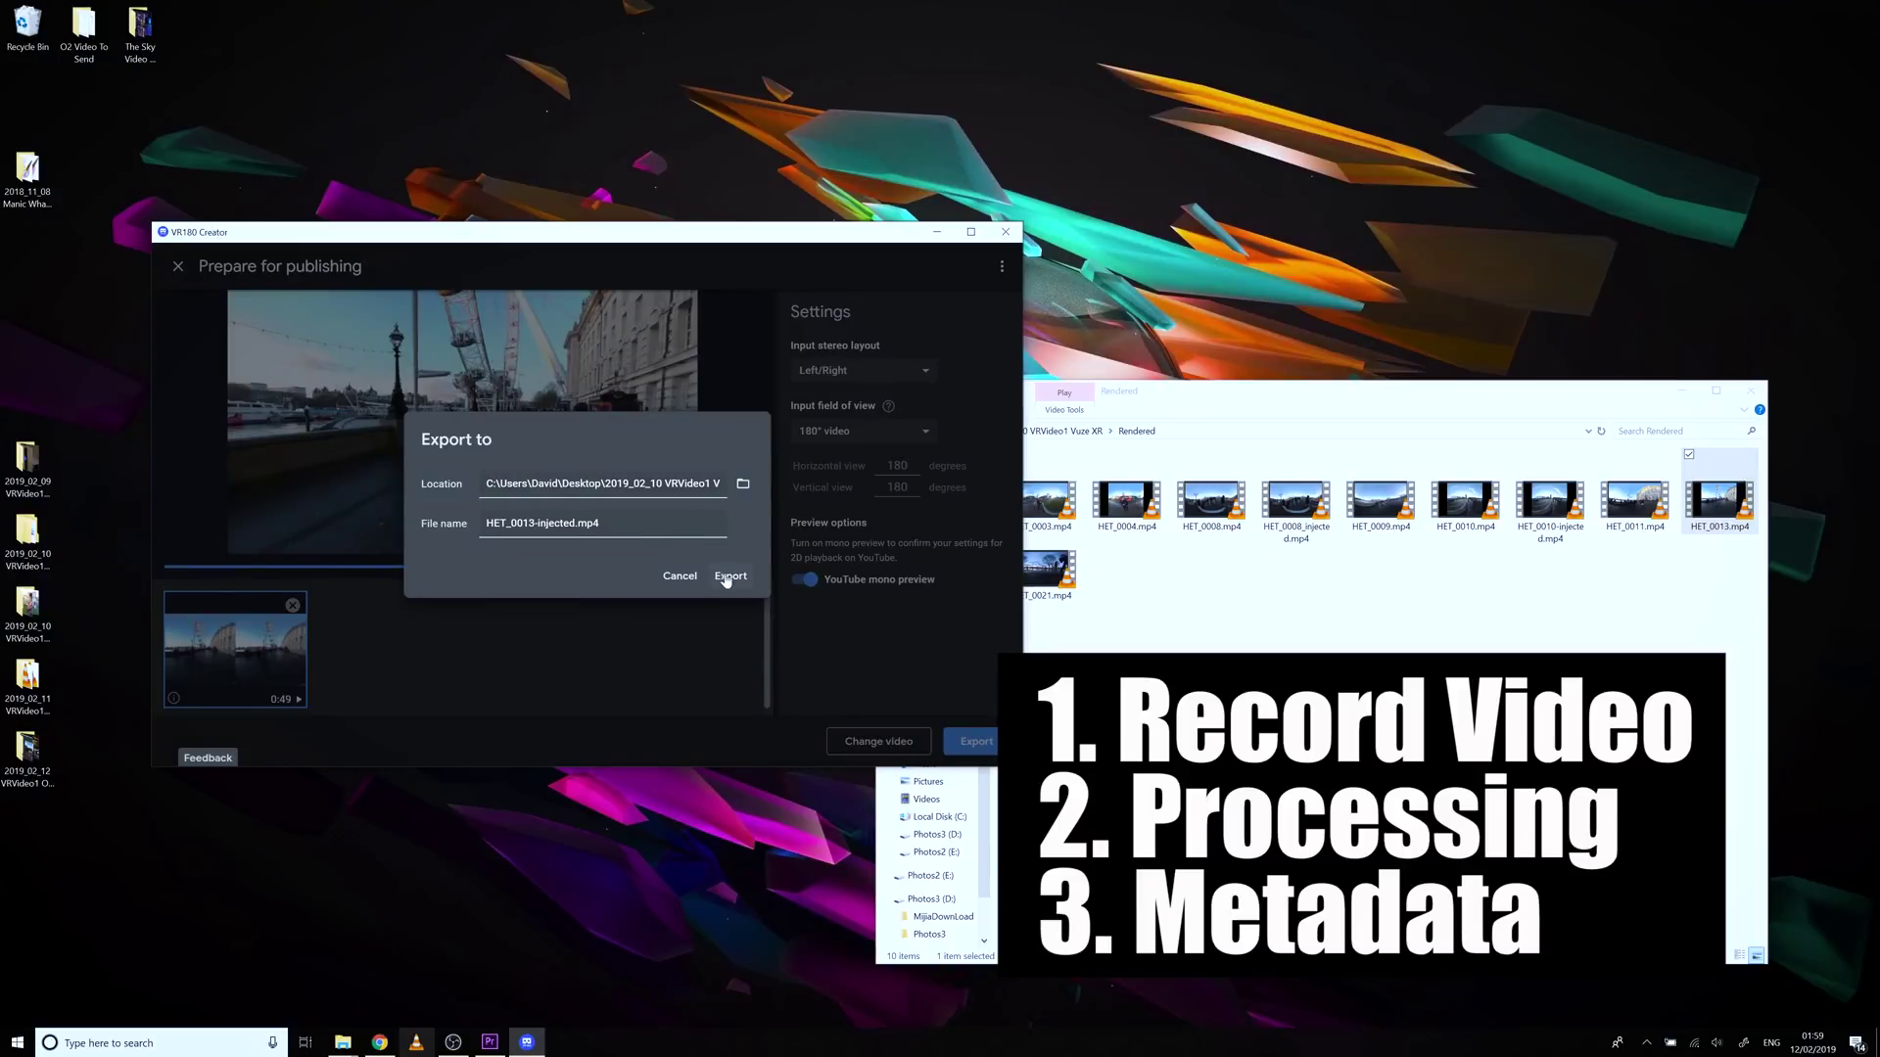
{"action": "left_click", "coordinate": [727, 578]}
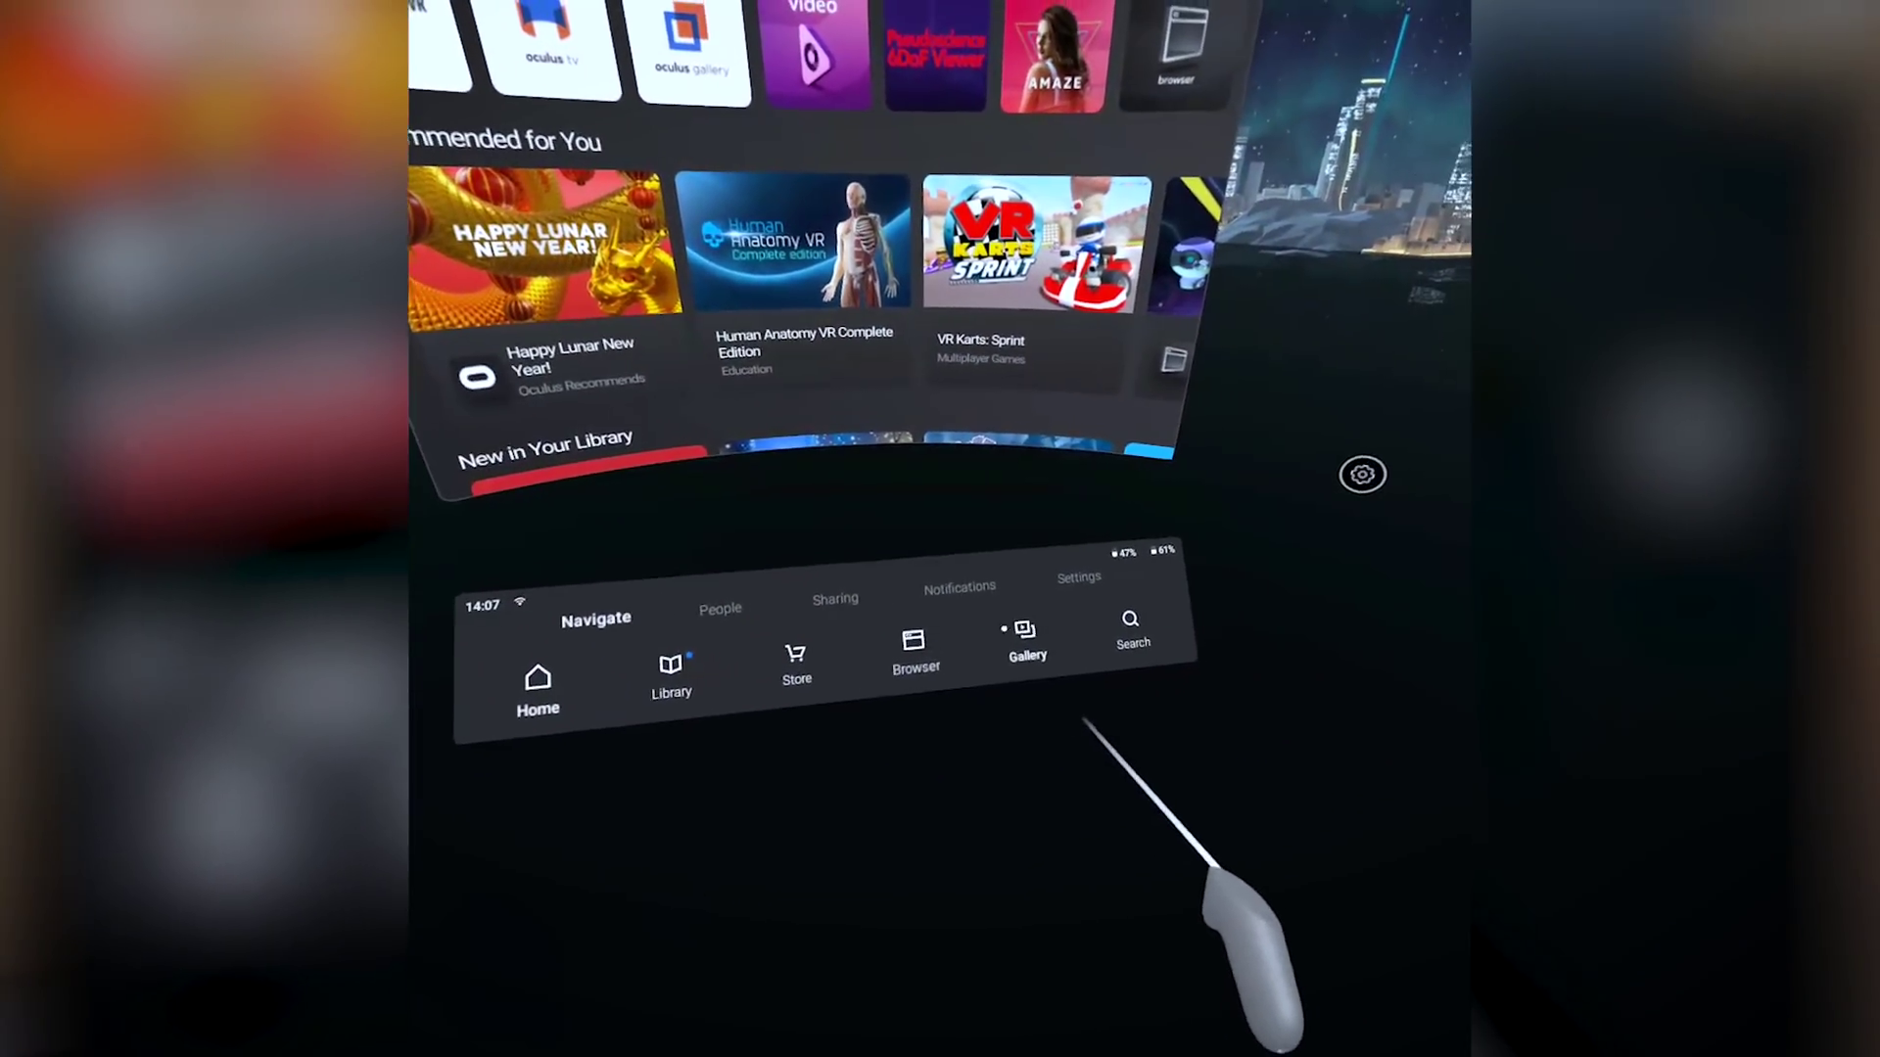
Step: Open the Gallery and show the headset's Internal Storage videos
{"action": "left_click", "coordinate": [1026, 641]}
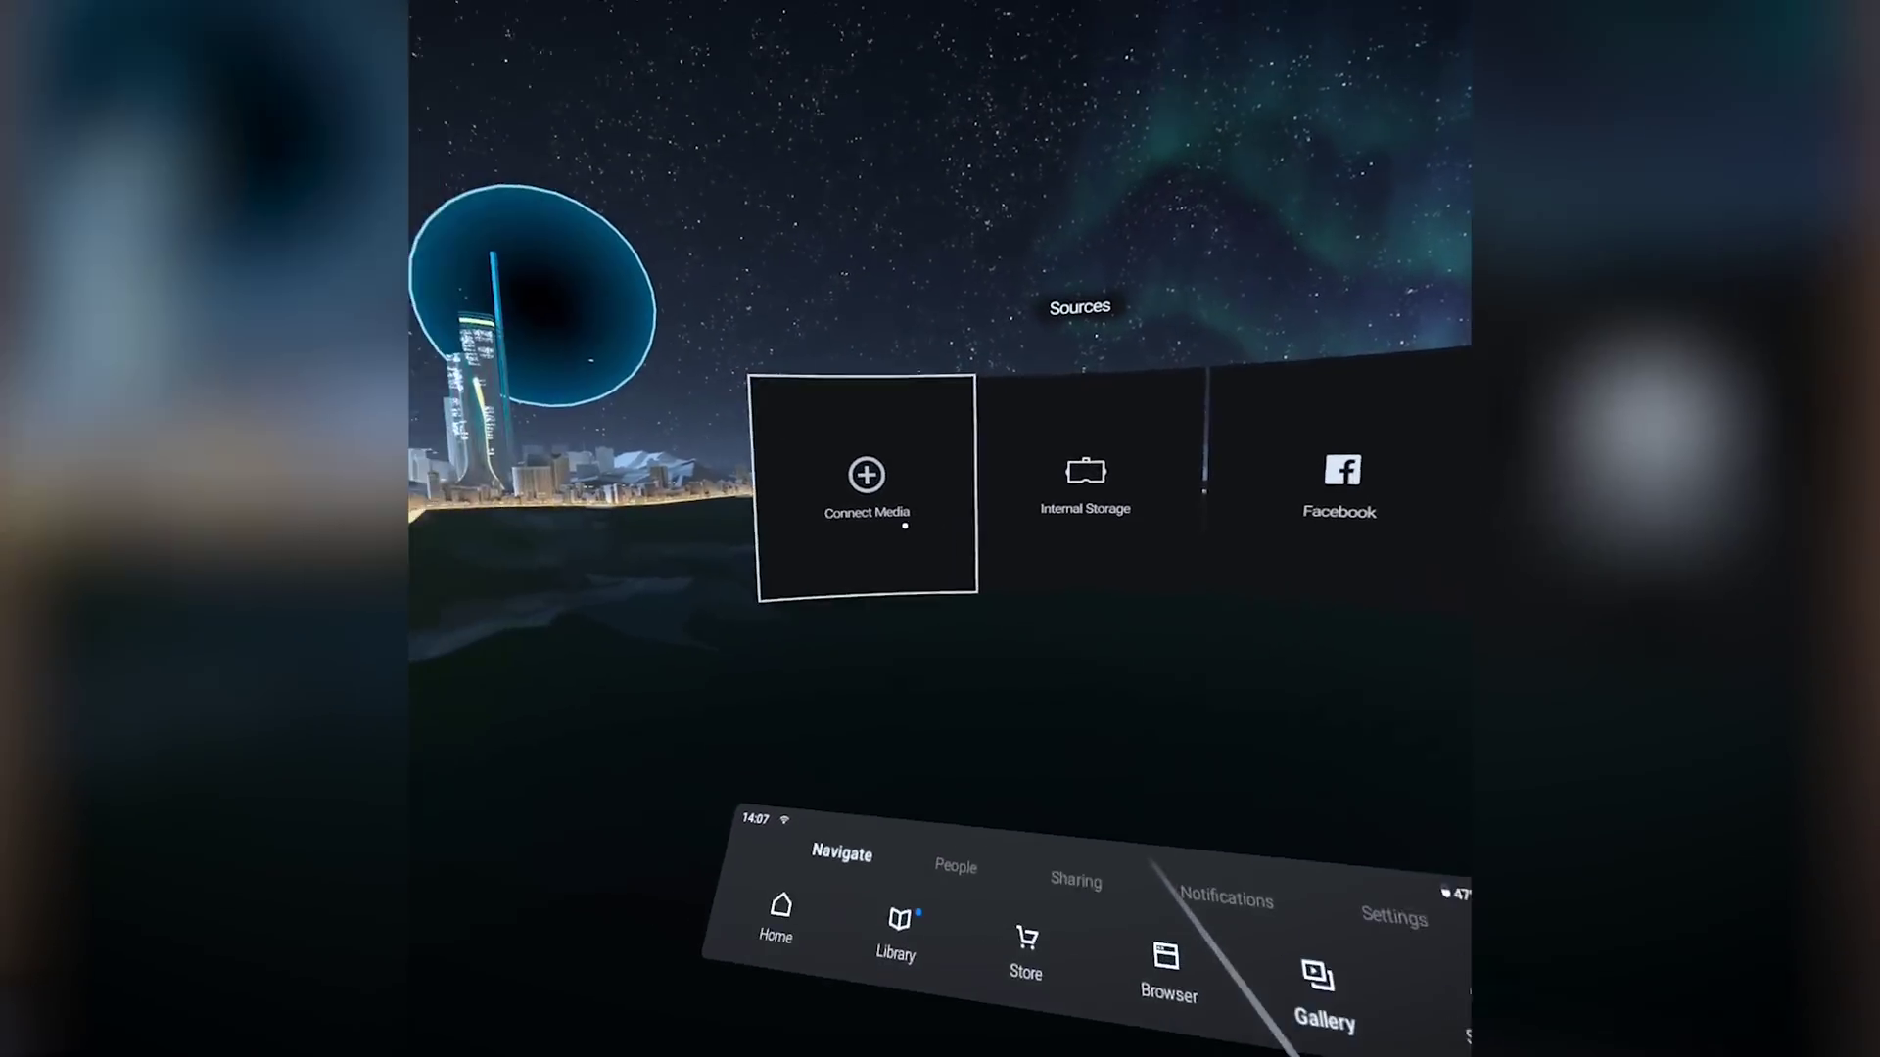
{"action": "left_click", "coordinate": [1084, 485]}
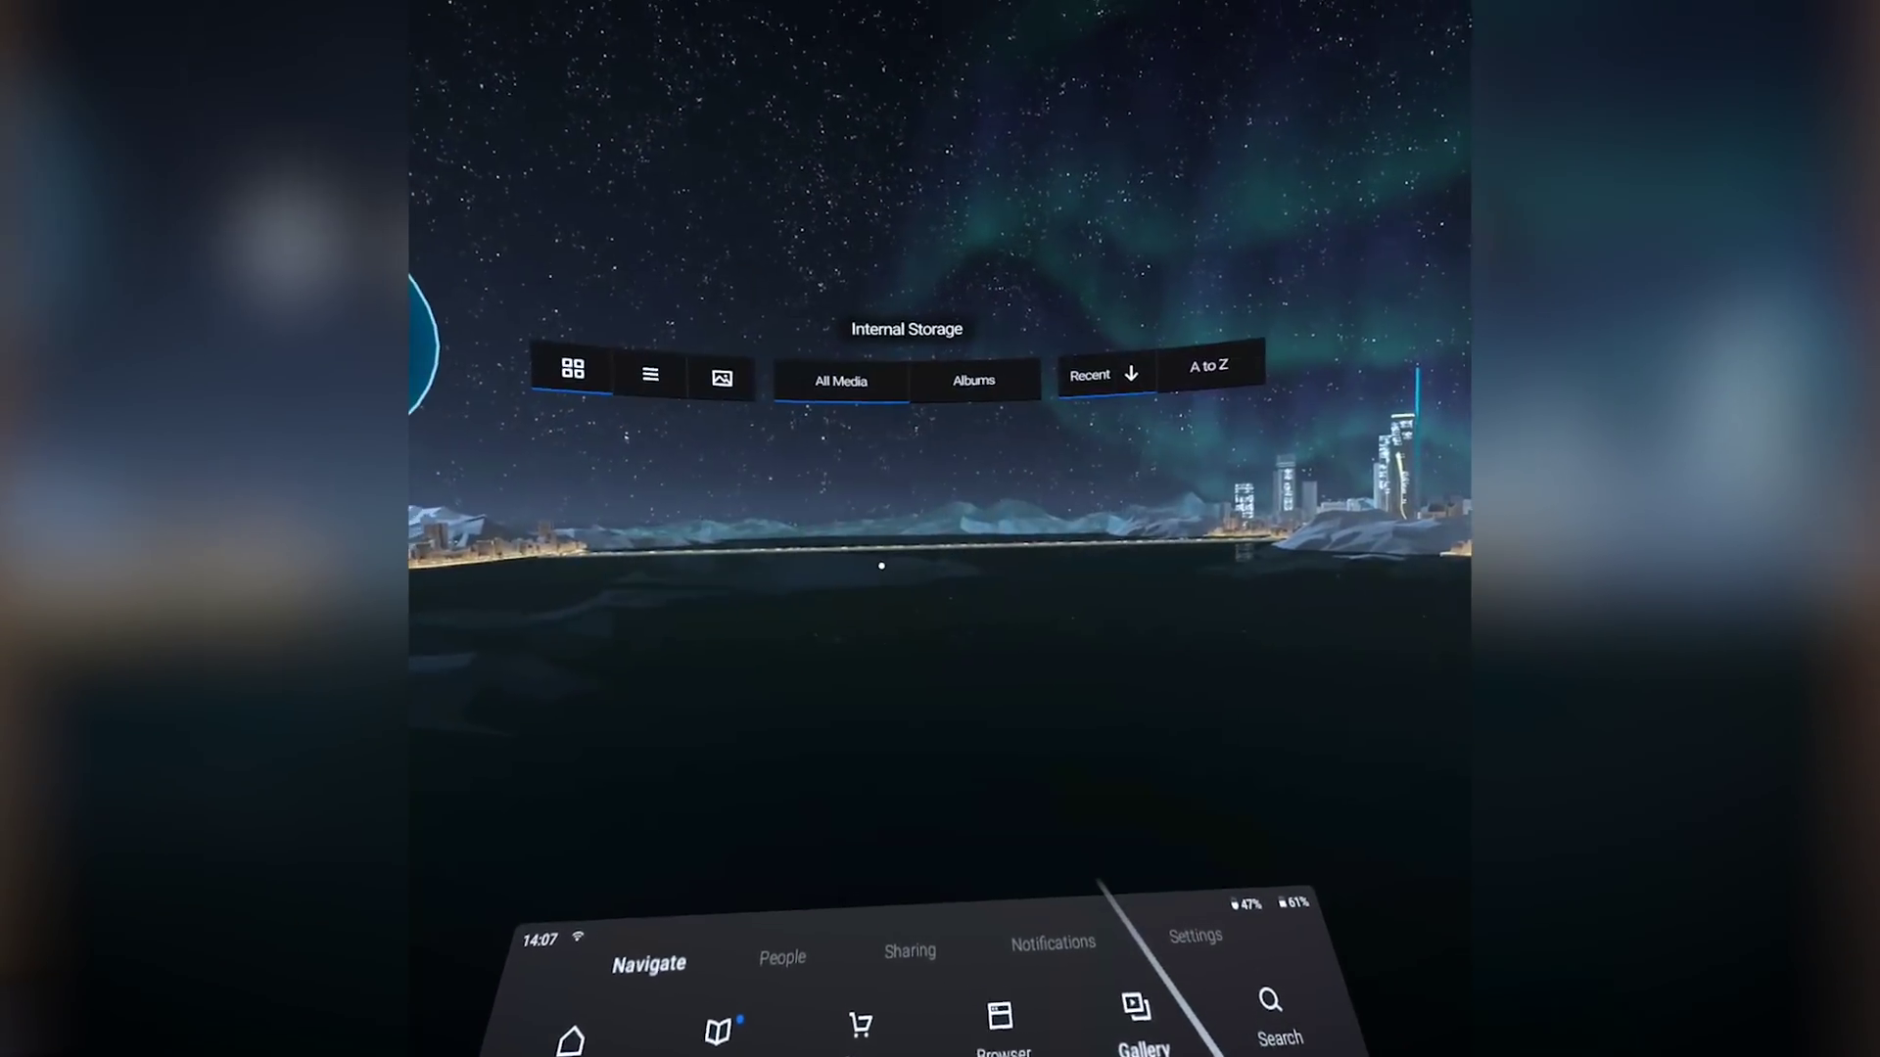